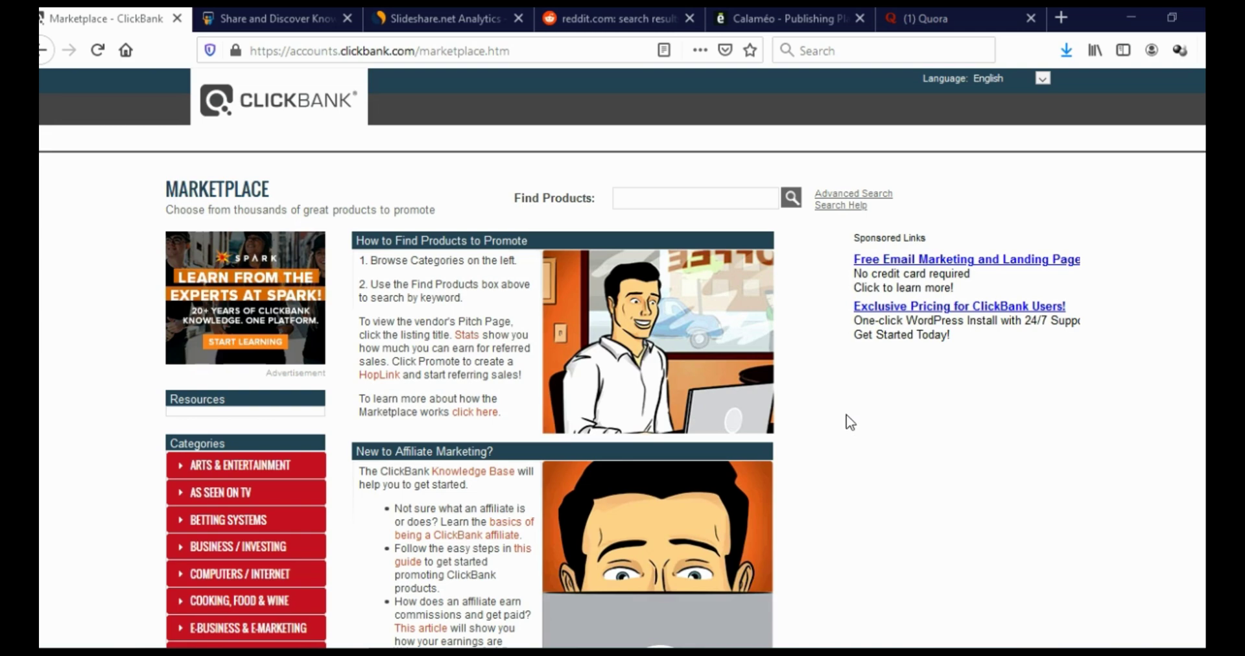
Open the Marriage & Relationships subcategory under Self-Help in the ClickBank marketplace
scroll(793, 404, down, 8)
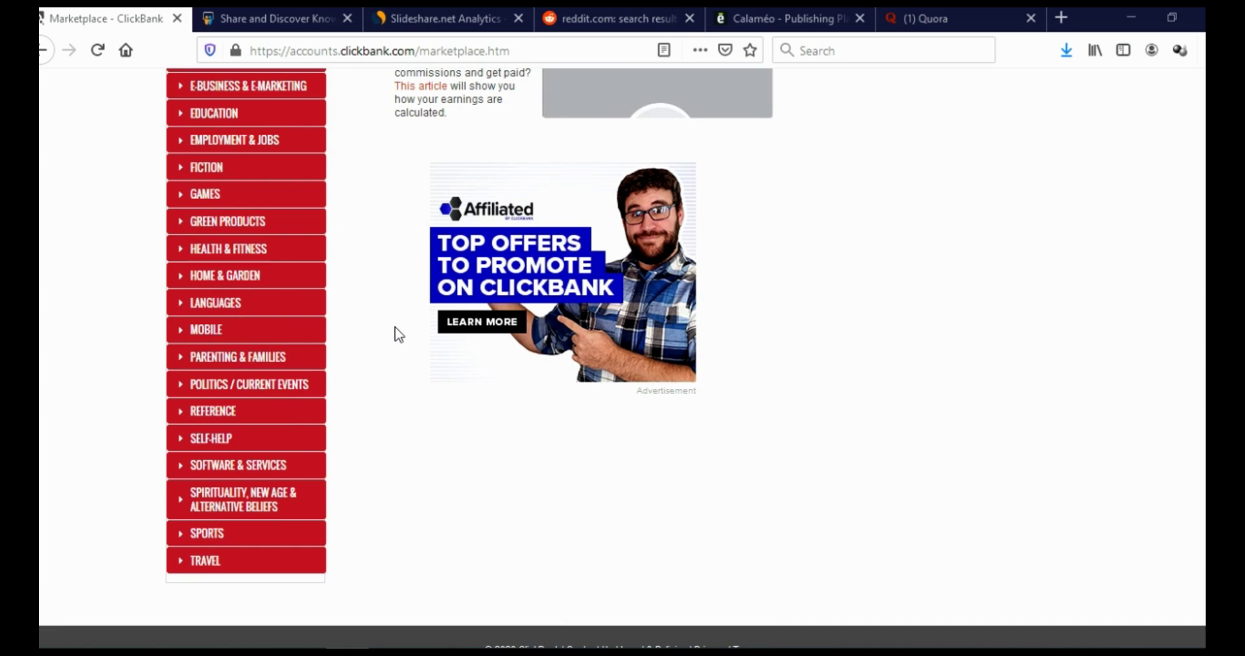
click(180, 446)
scroll(182, 447, down, 3)
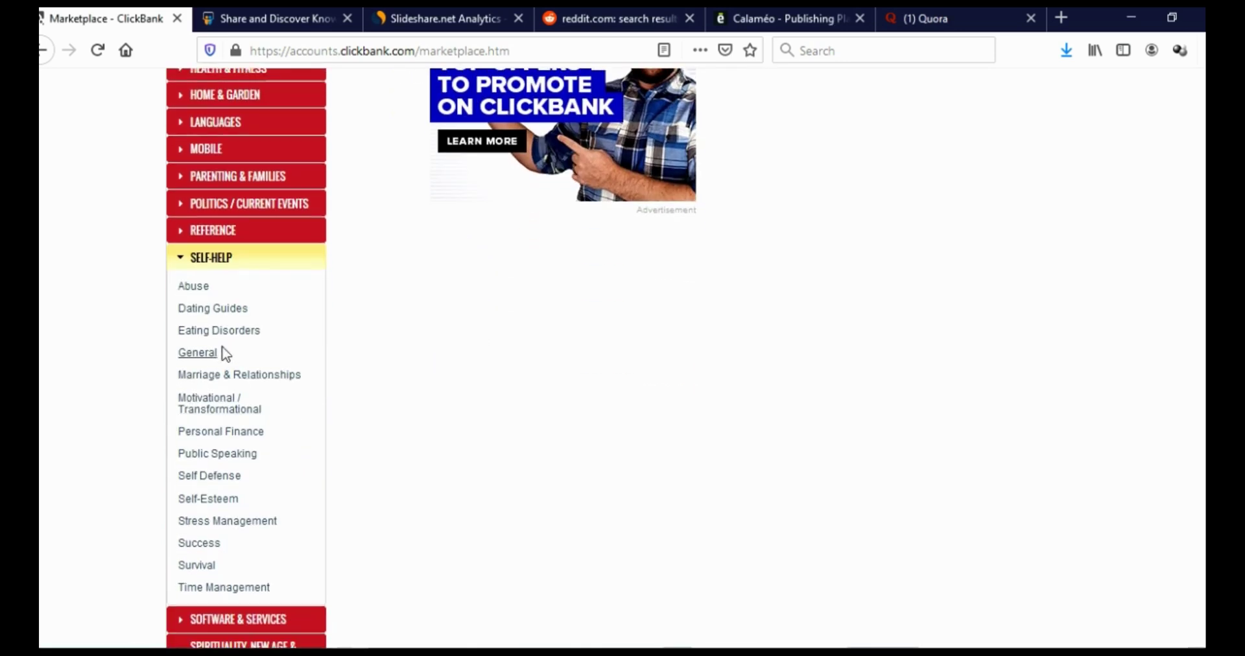
click(250, 385)
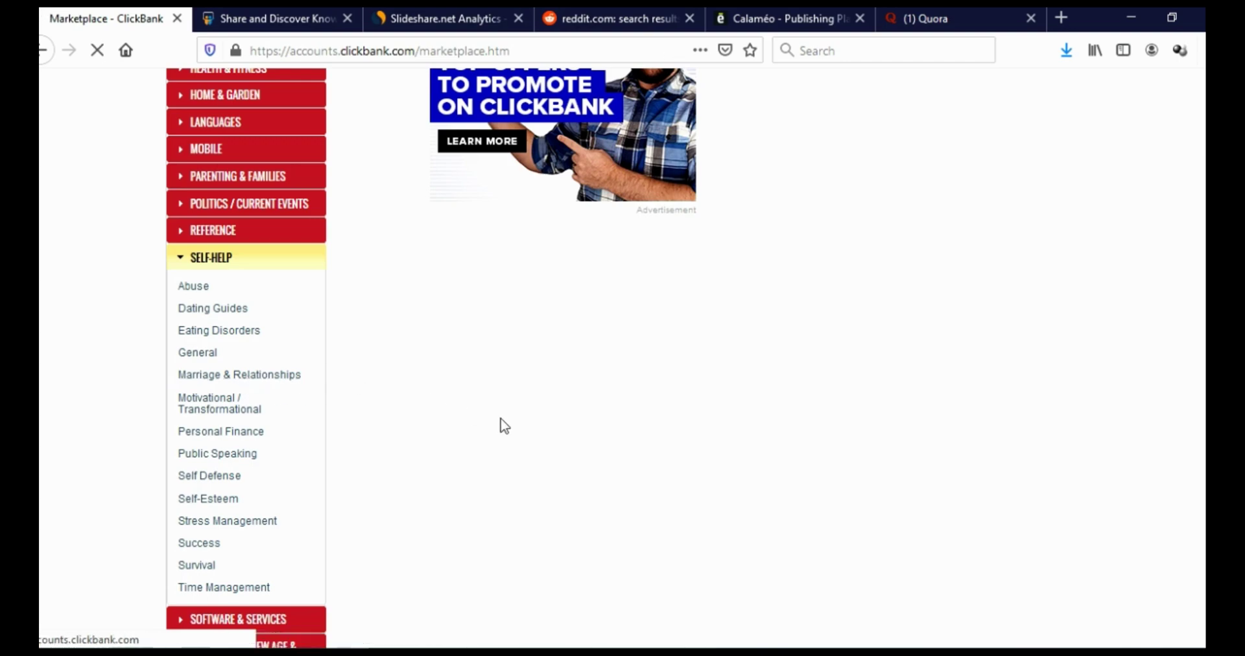
Filter the product results to only those that must have an affiliate tools page
scroll(500, 425, down, 10)
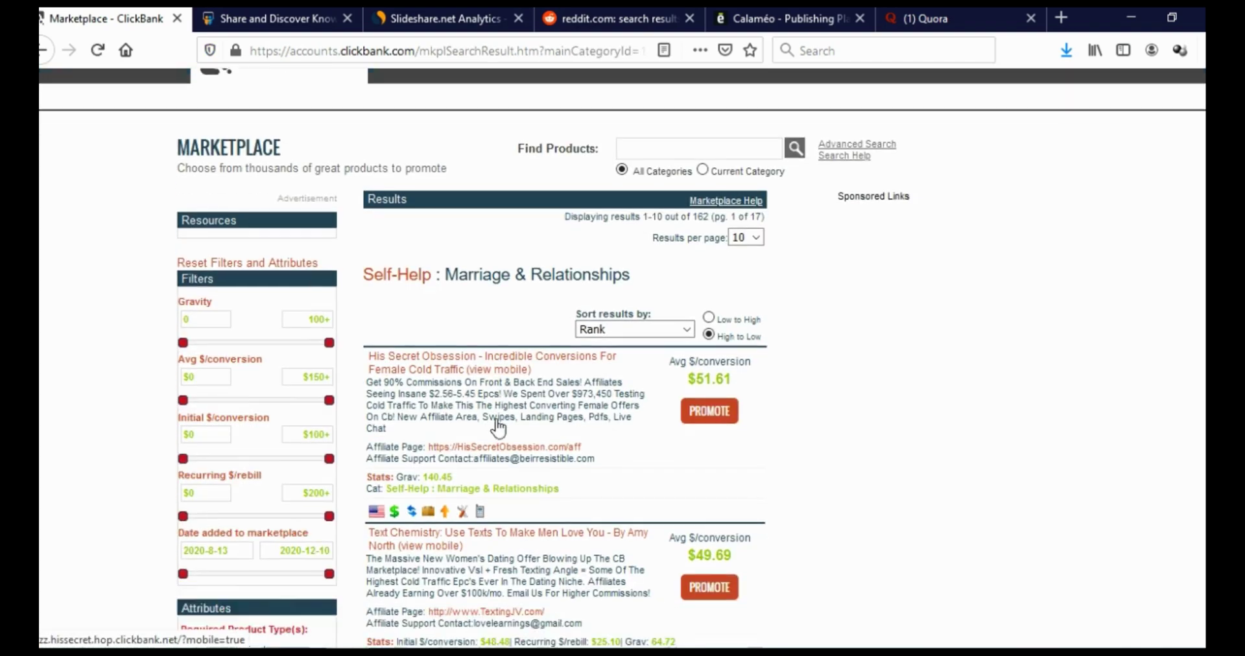
scroll(496, 419, down, 2)
click(189, 272)
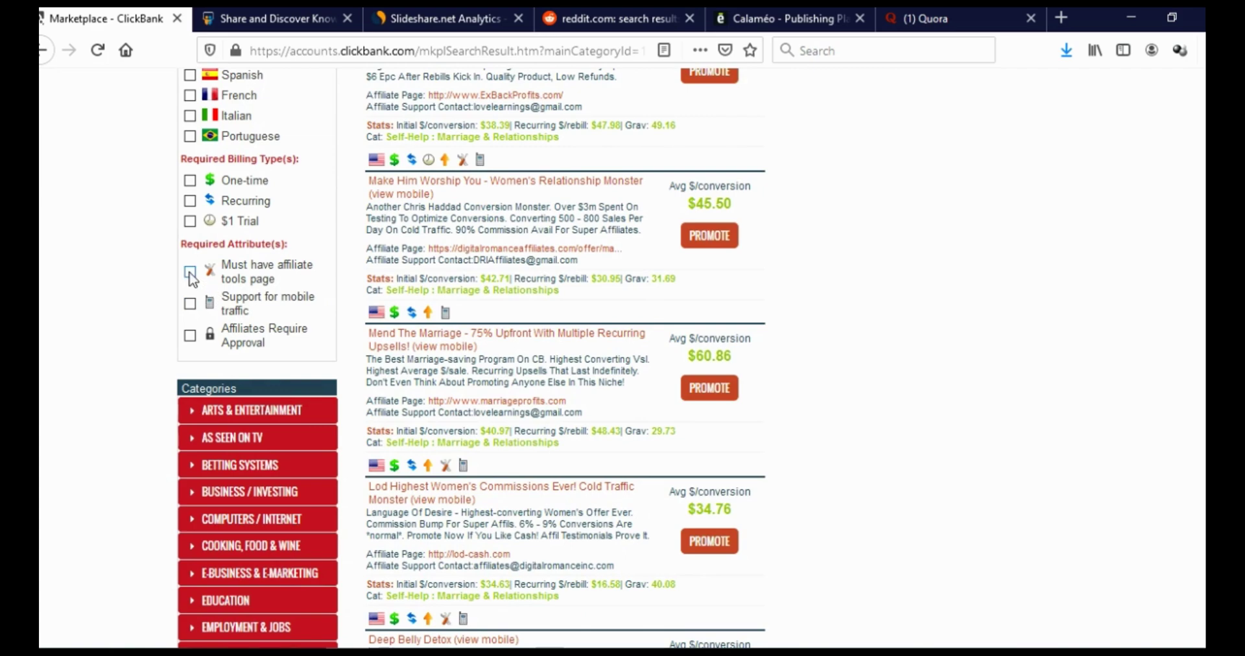
scroll(697, 384, up, 12)
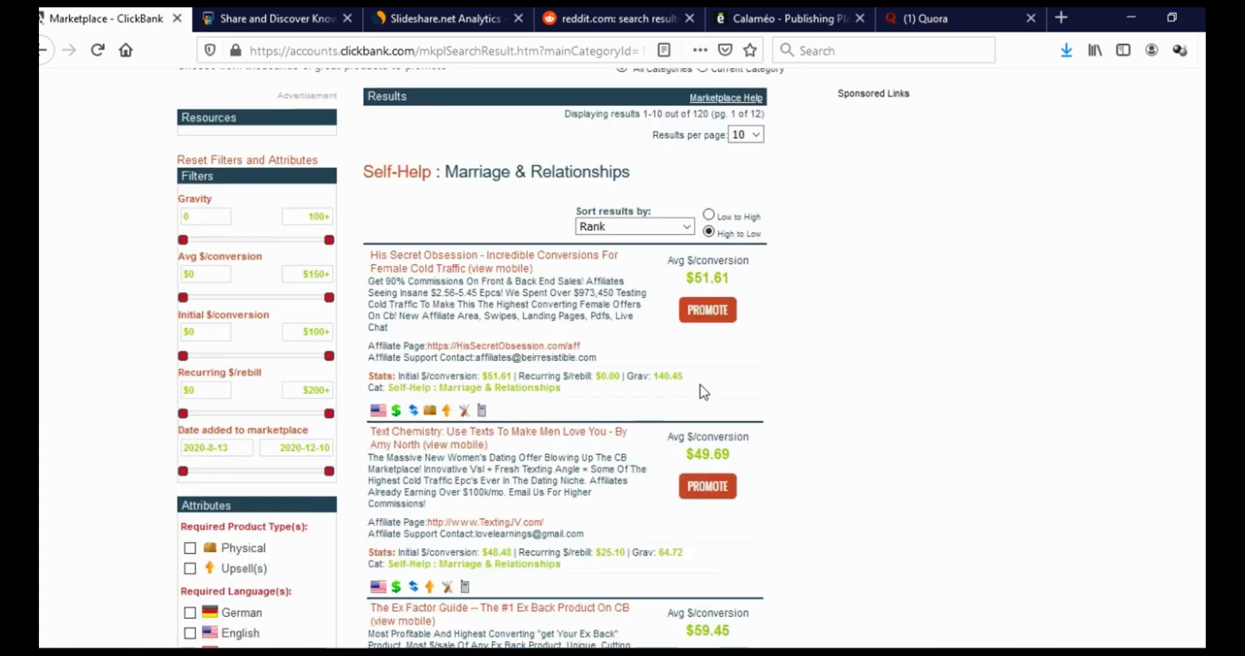
Highlight the initial, recurring and average earnings per conversion in the Mend The Marriage listing
scroll(779, 415, down, 5)
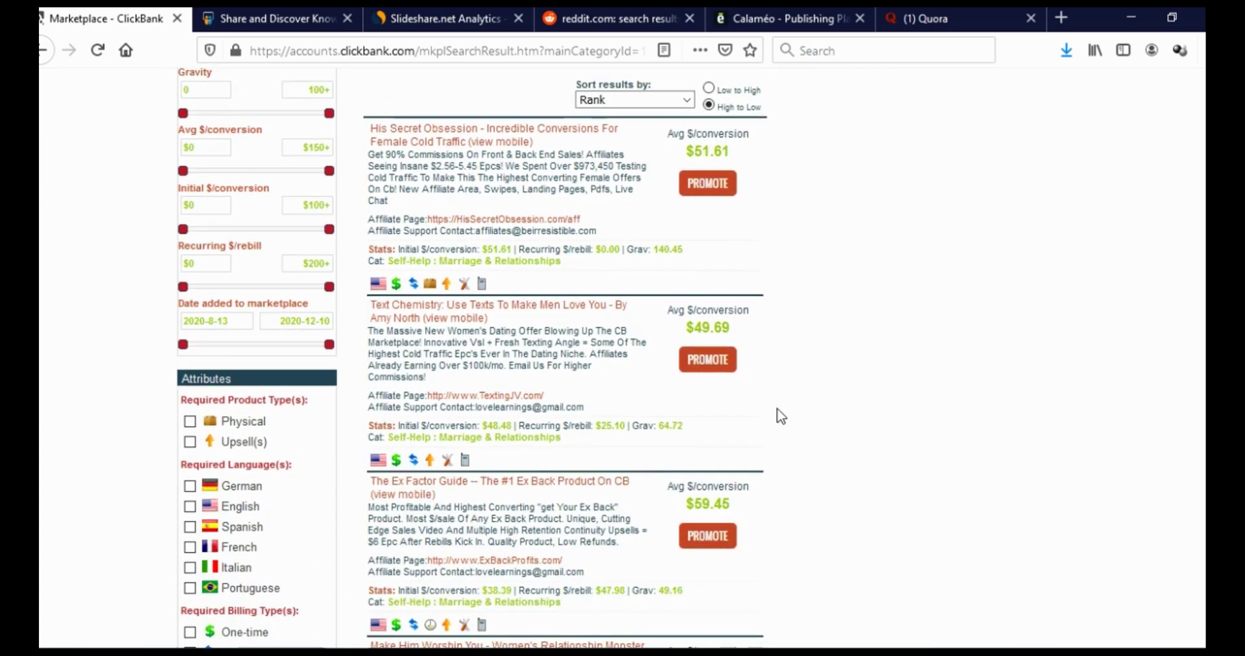
scroll(780, 416, down, 4)
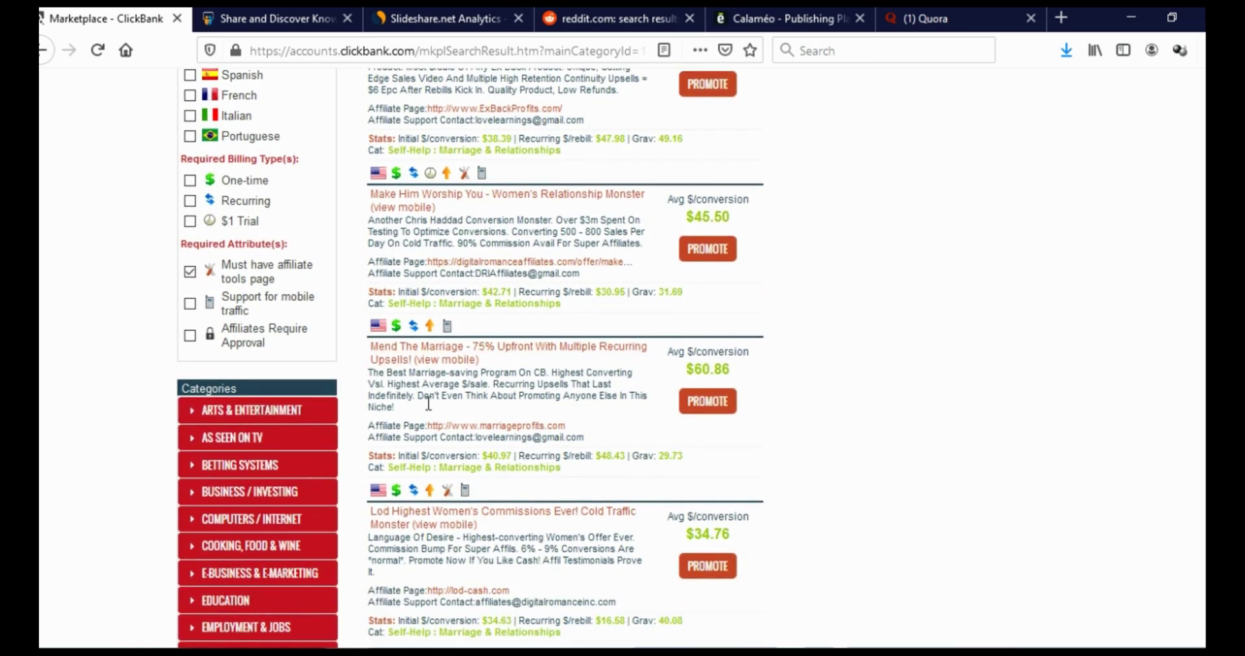
drag(400, 454, 516, 453)
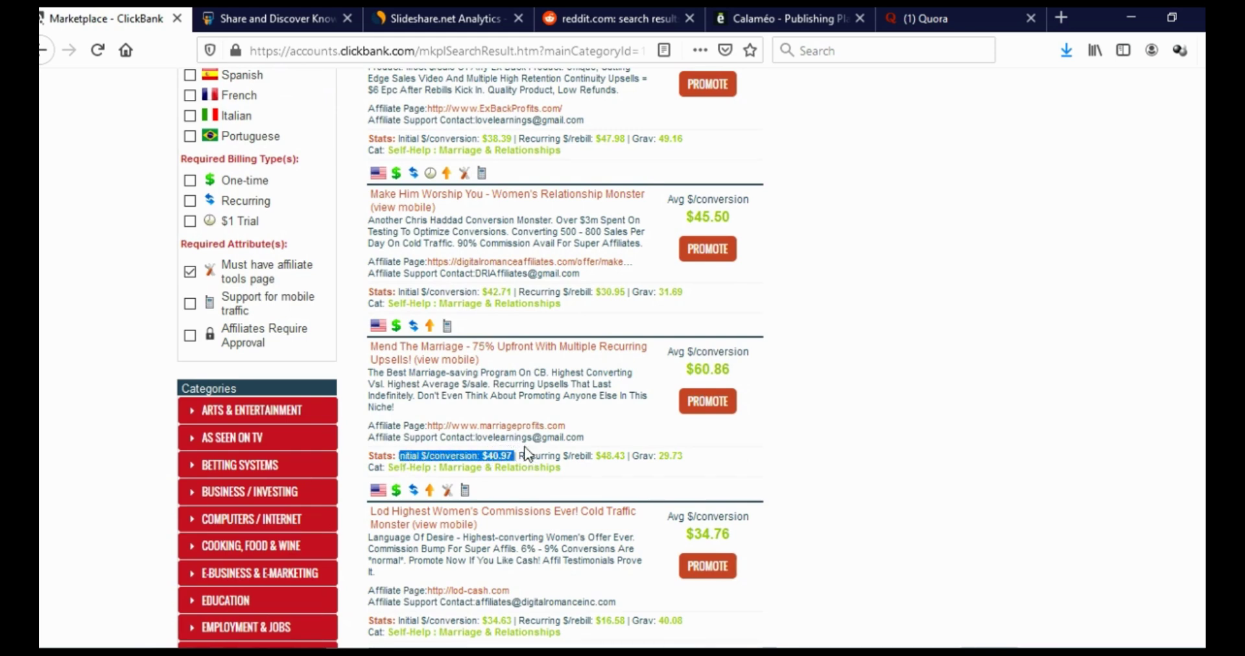
drag(541, 456, 619, 456)
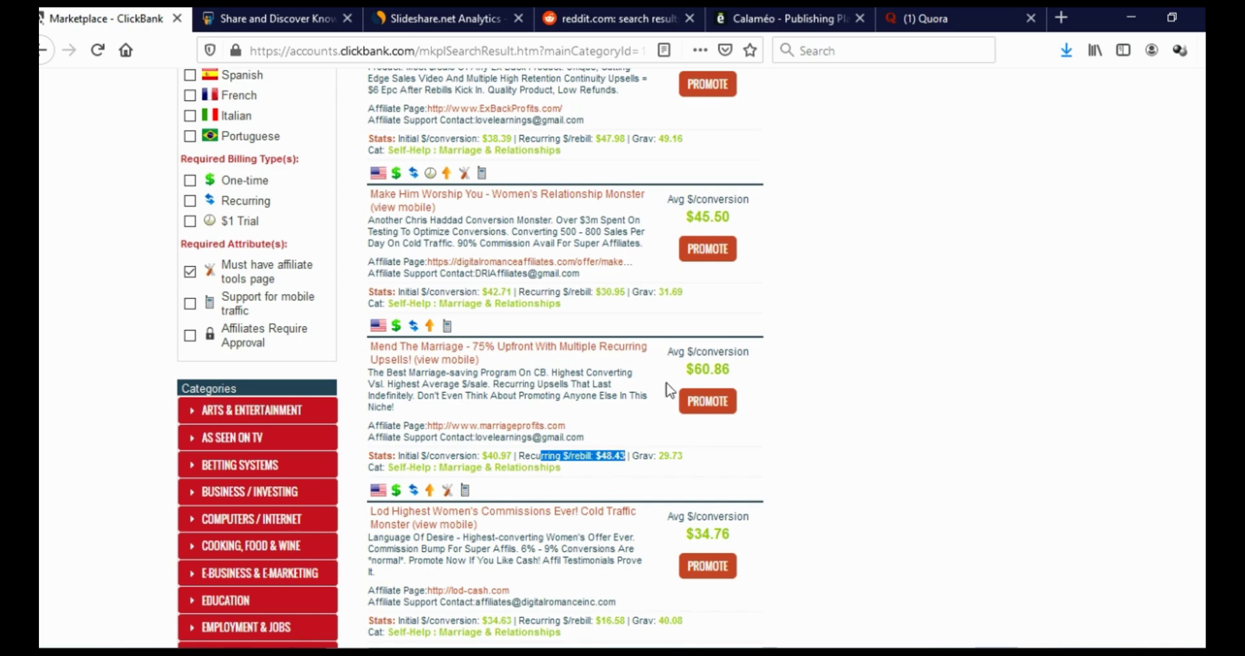
drag(686, 369, 734, 372)
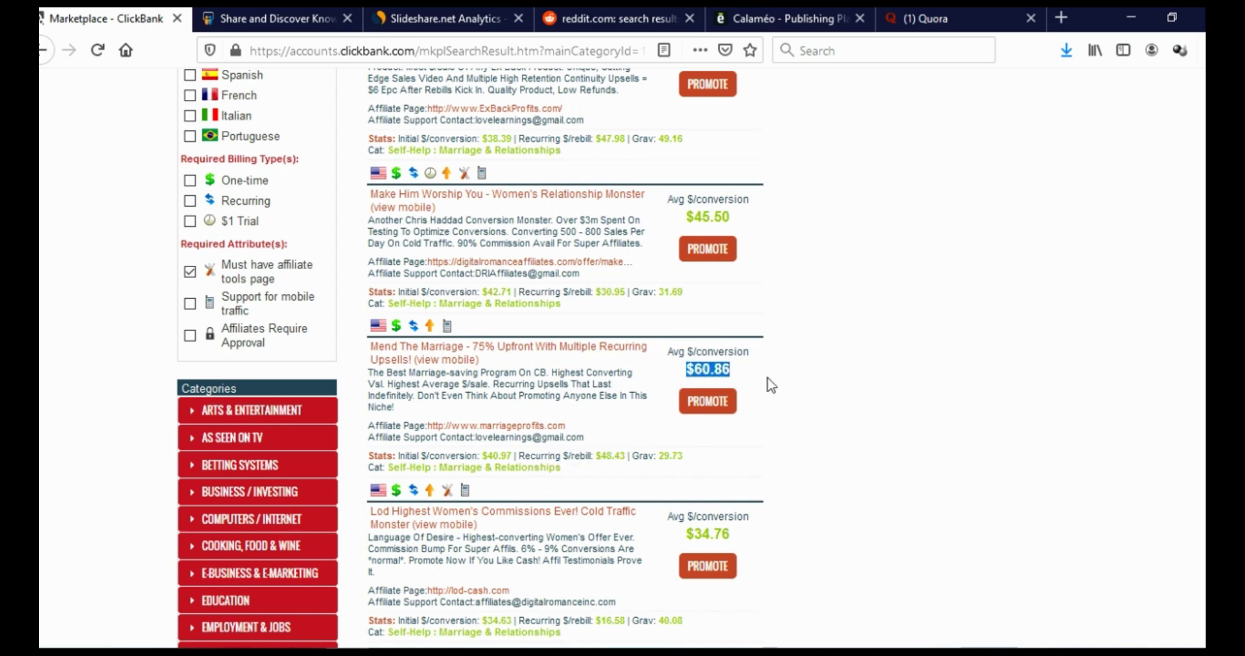
Open the Mend The Marriage affiliate page in a new tab and go to its Viral PDF & PPC Keywords section
right_click(517, 427)
click(583, 97)
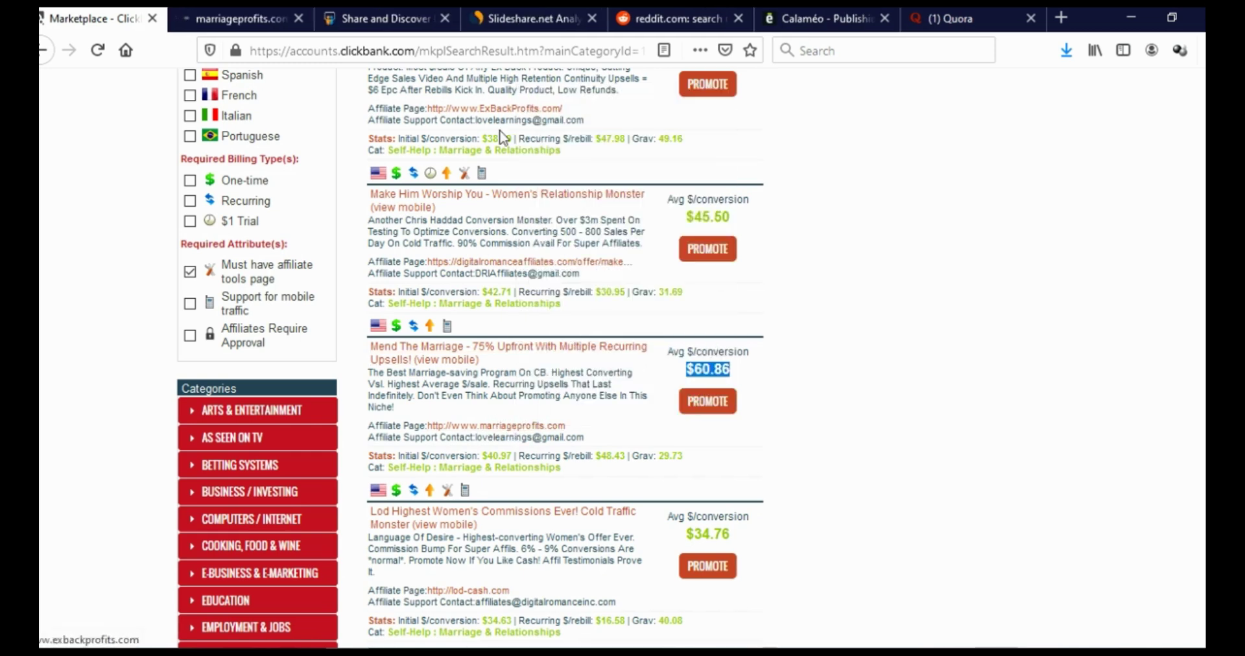
click(239, 9)
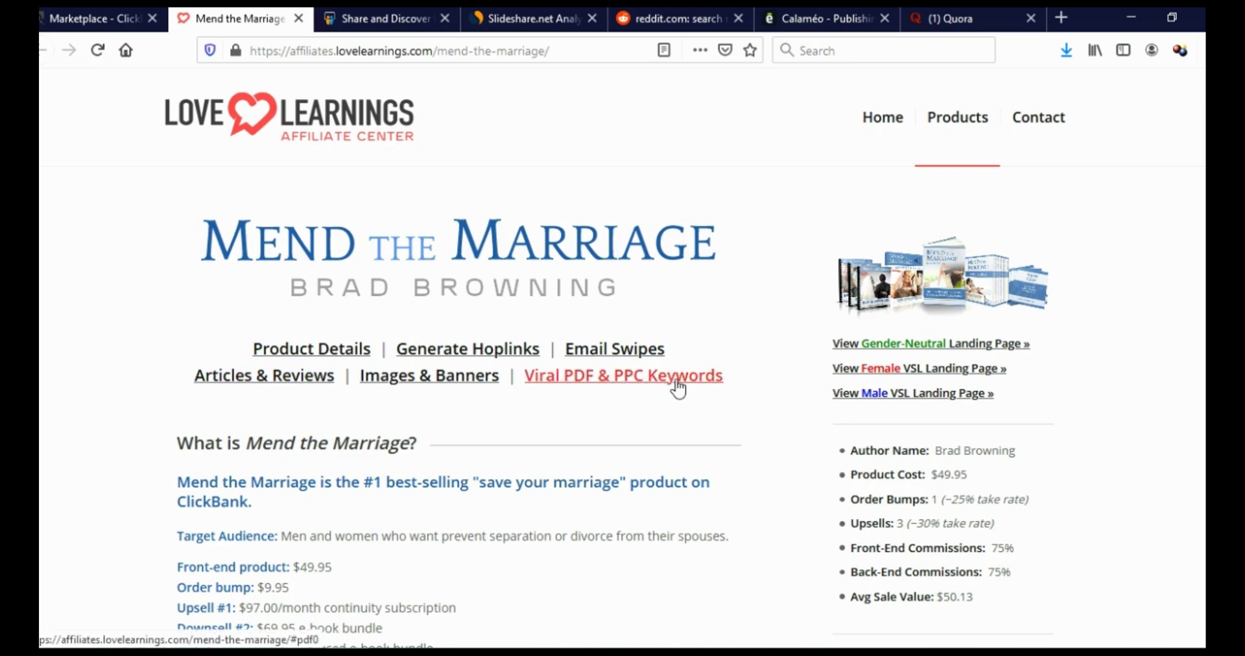
click(583, 382)
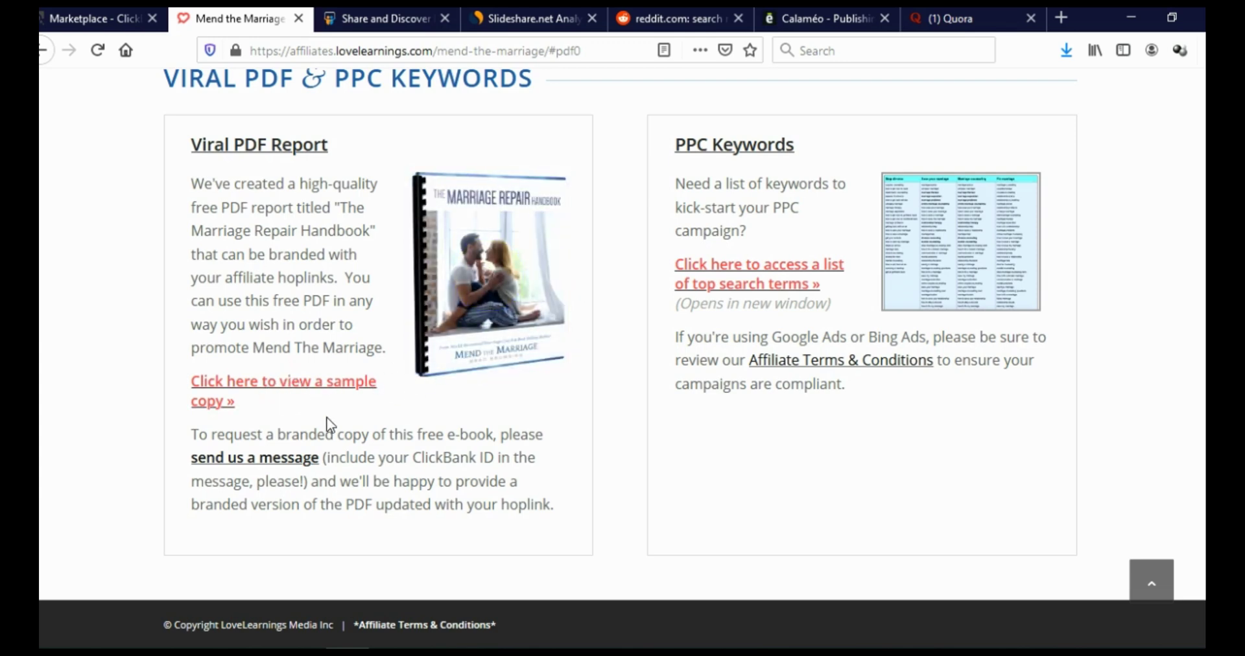
Open the "send us a message" contact page in a new tab and review the form's product list and comments field
right_click(289, 460)
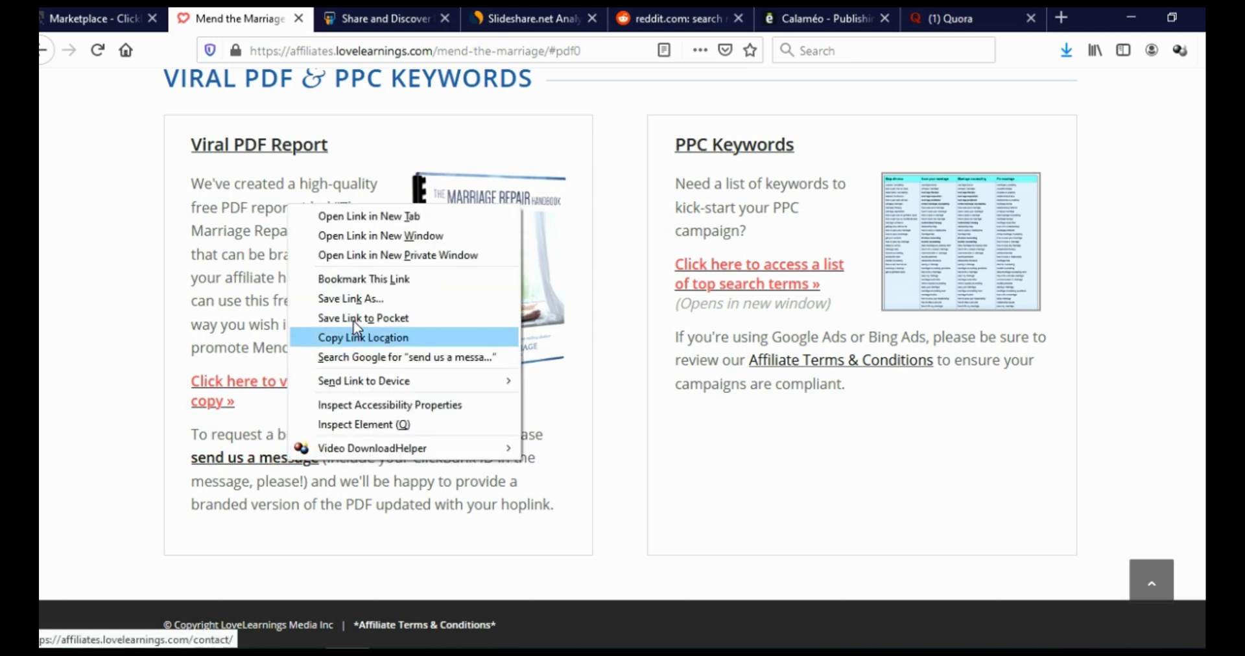
click(387, 217)
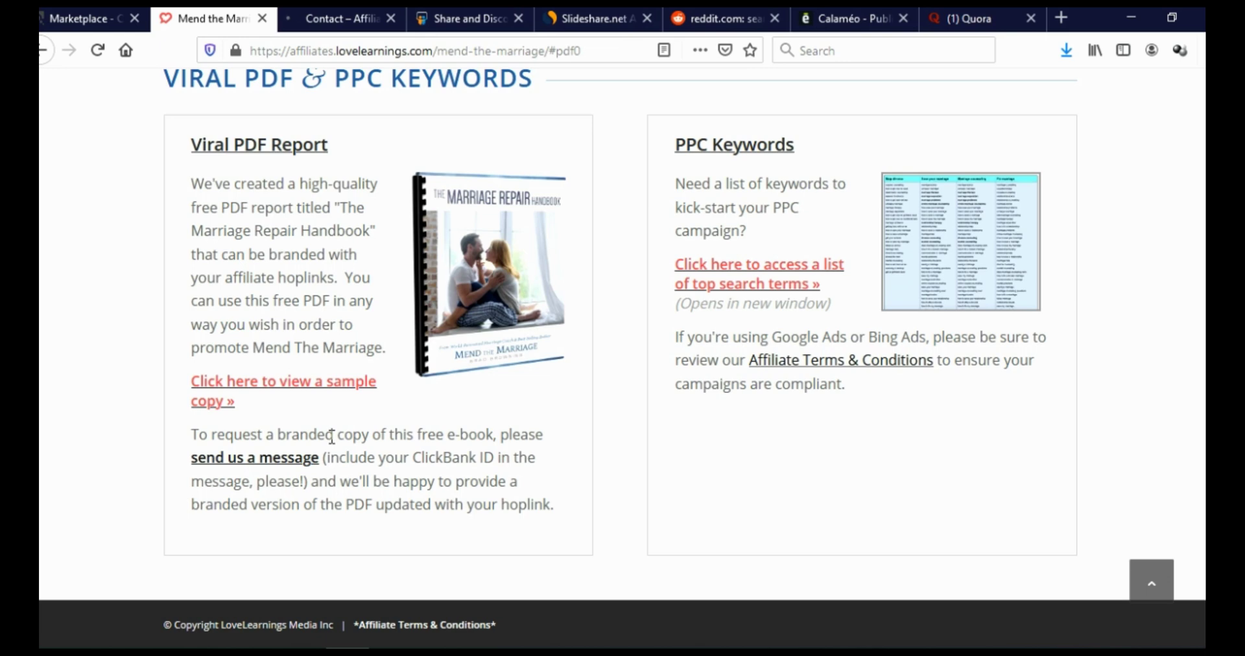
double_click(486, 269)
click(335, 19)
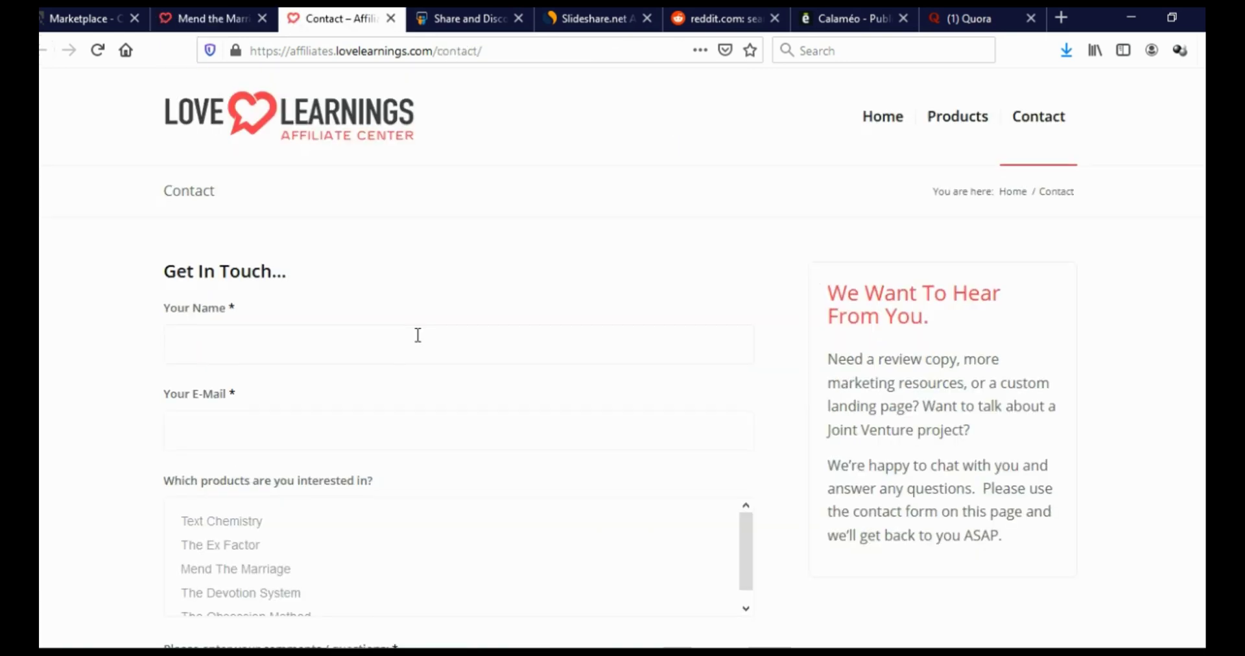
scroll(415, 335, down, 3)
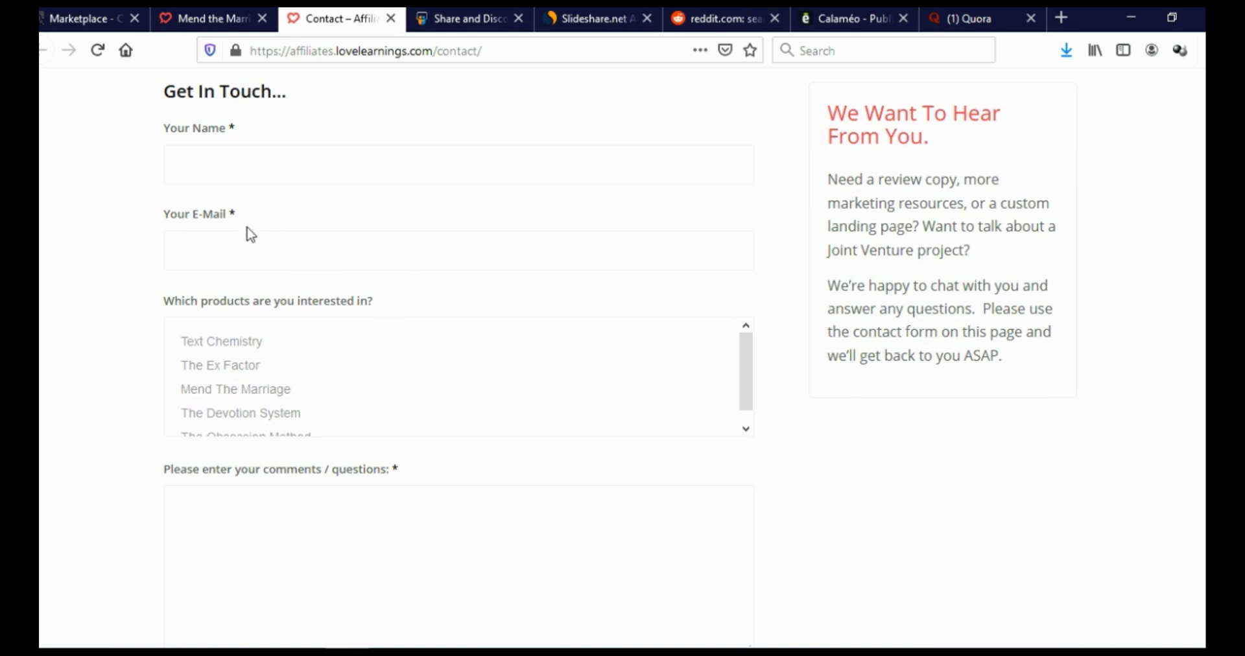
scroll(253, 409, down, 3)
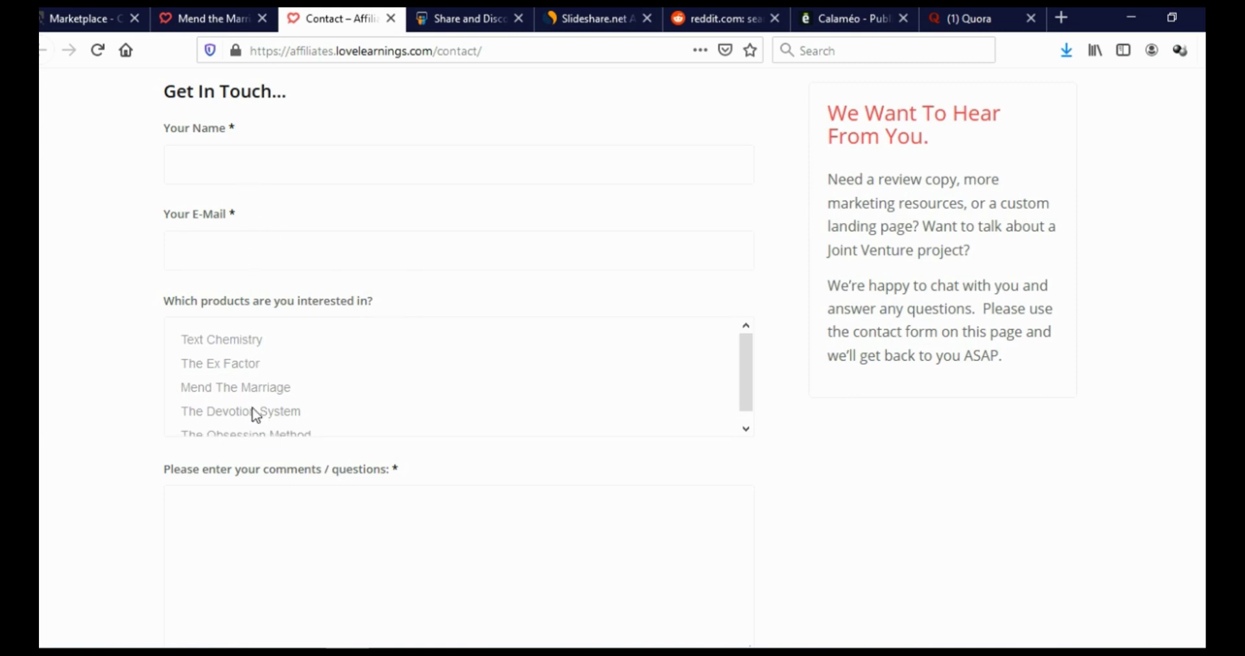
click(284, 343)
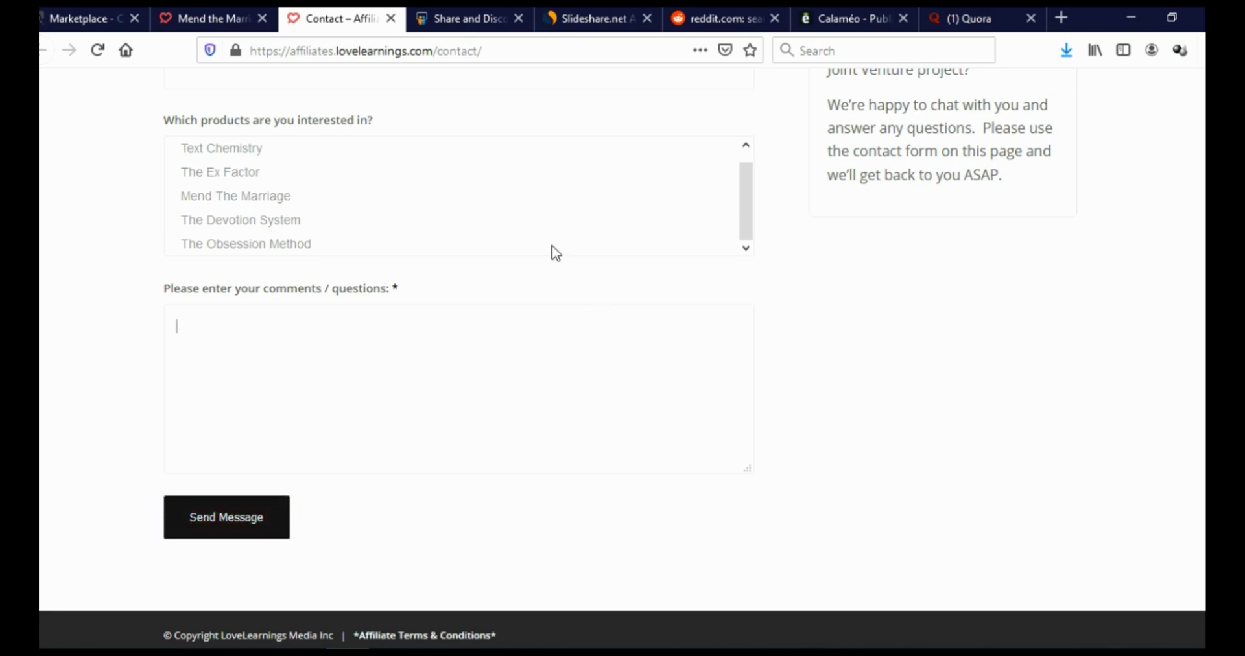
Return to the Mend The Marriage page and expand the men's article "5 Signs Your Wife Wants A Divorce (And How To Prevent It)"
click(178, 17)
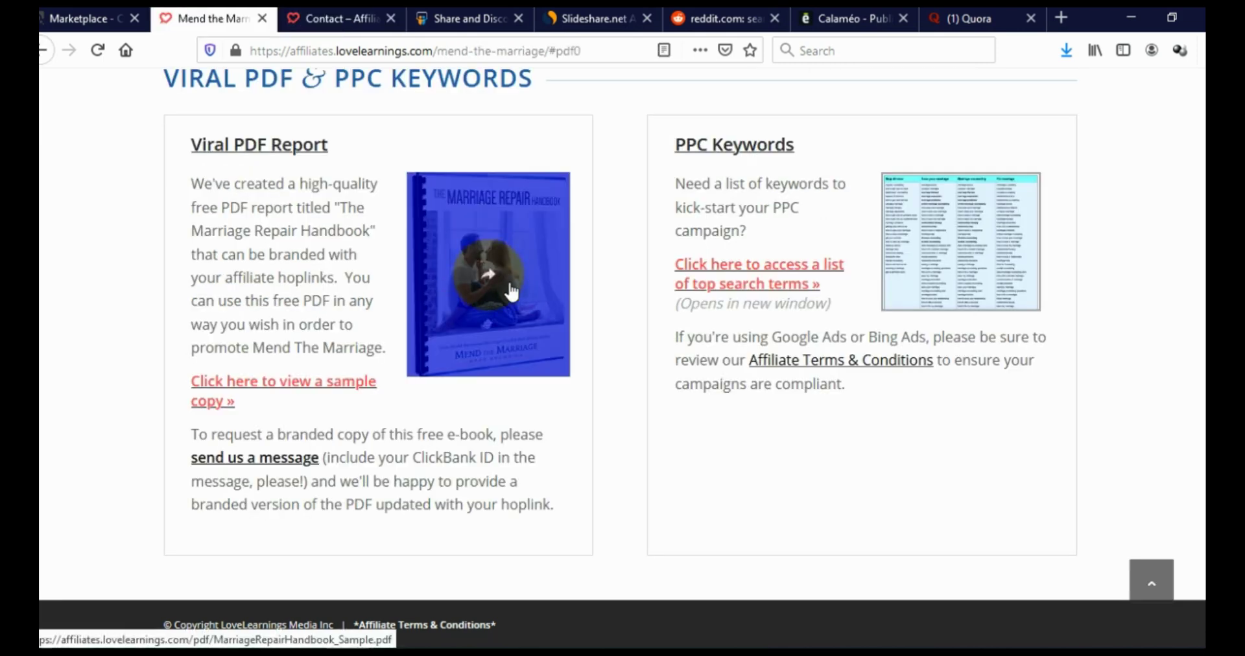
scroll(548, 375, up, 15)
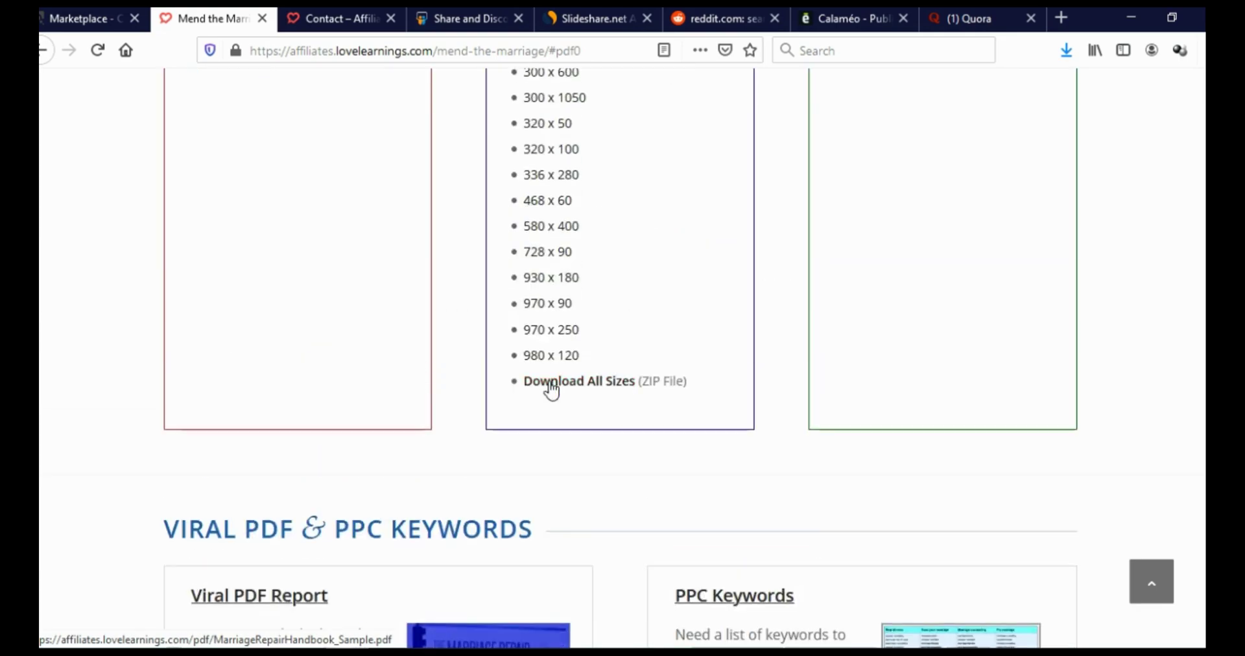
scroll(552, 390, up, 15)
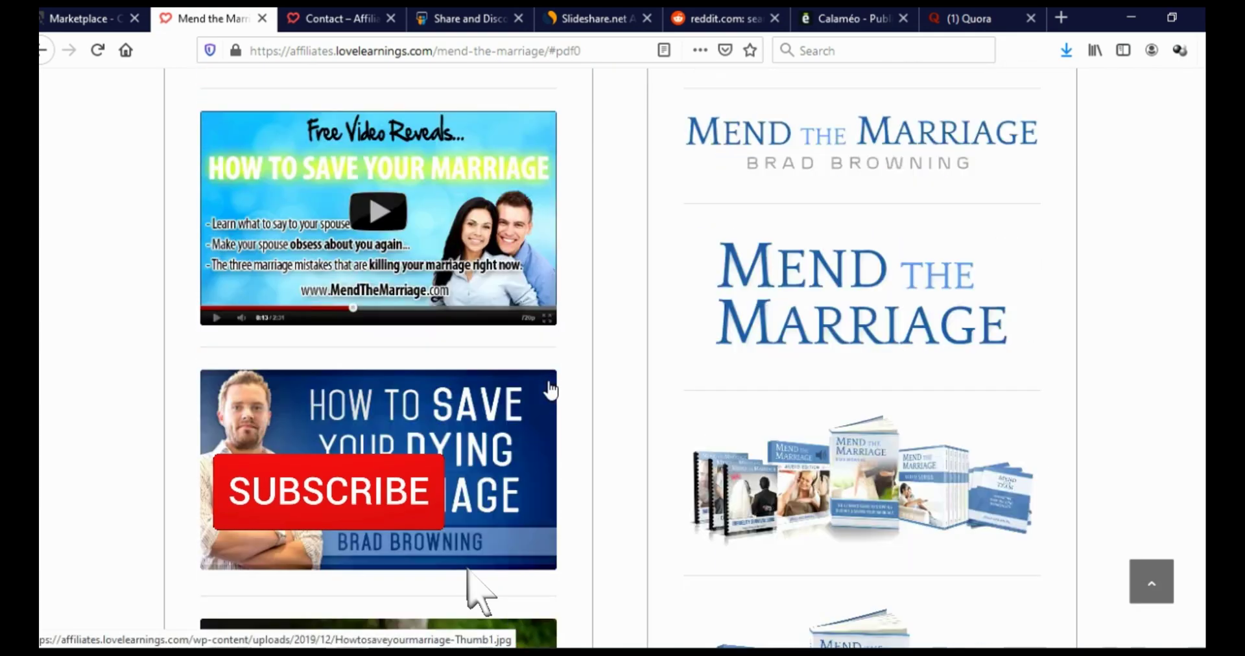
scroll(549, 388, up, 2)
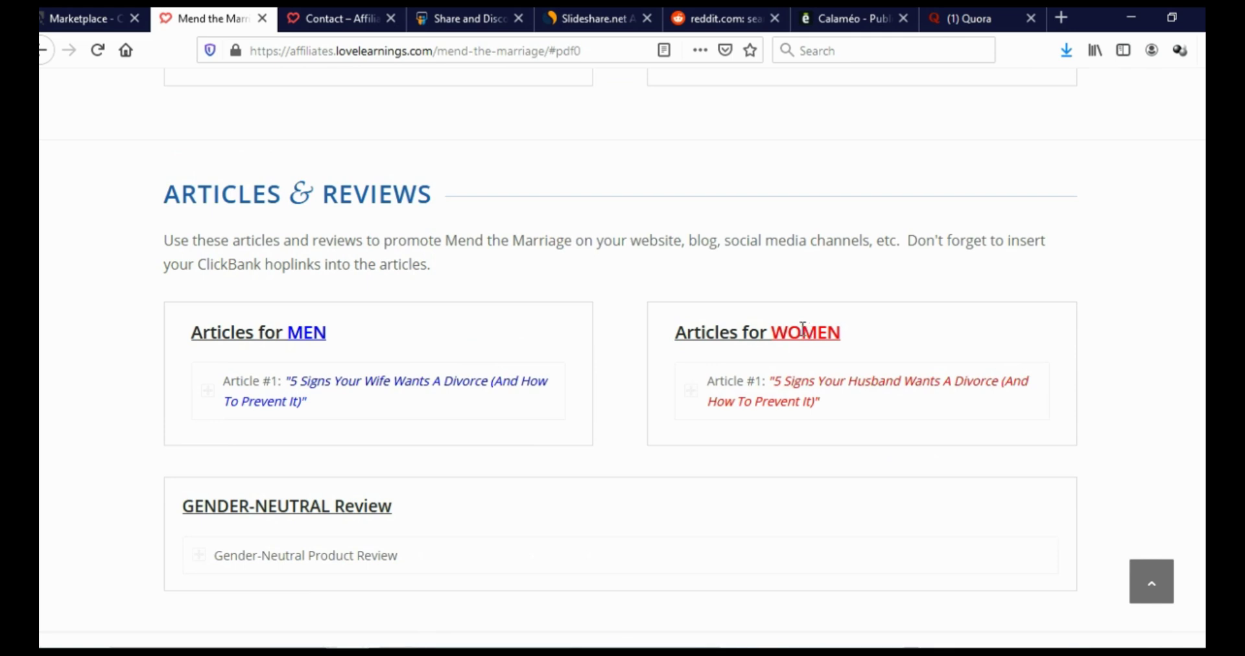
click(386, 389)
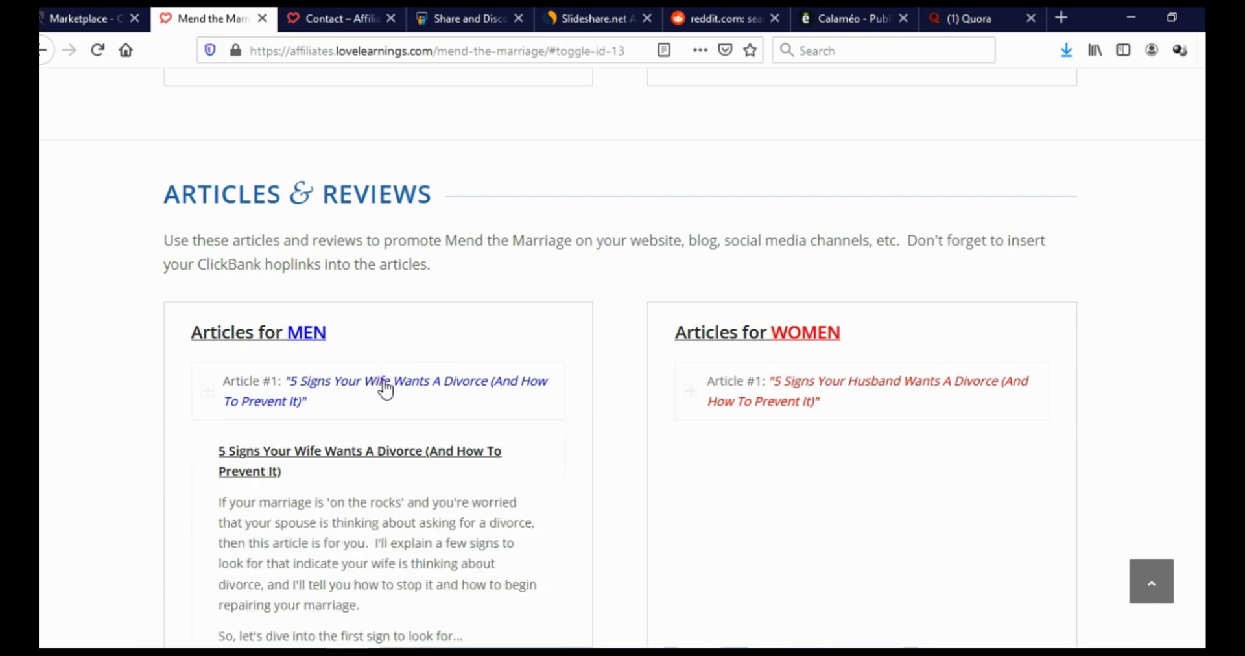
Highlight the opening of the expanded men's article and read through its first sign
scroll(376, 376, down, 4)
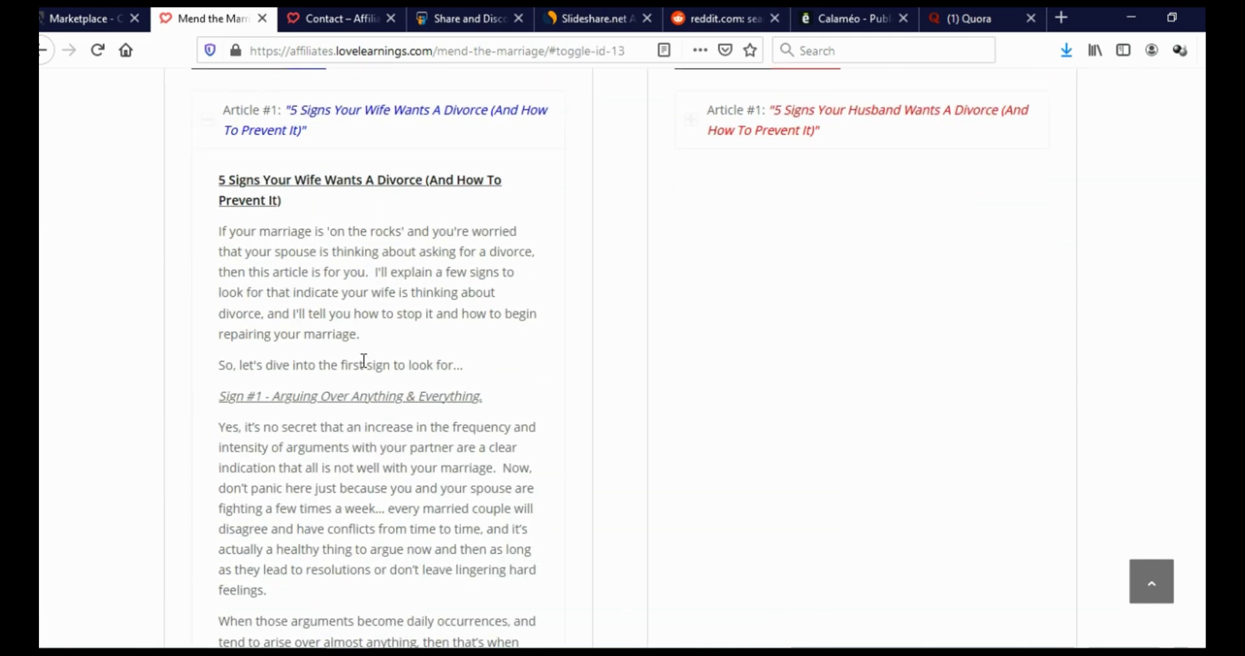
drag(221, 181, 376, 489)
scroll(409, 441, down, 7)
click(431, 421)
scroll(430, 421, down, 6)
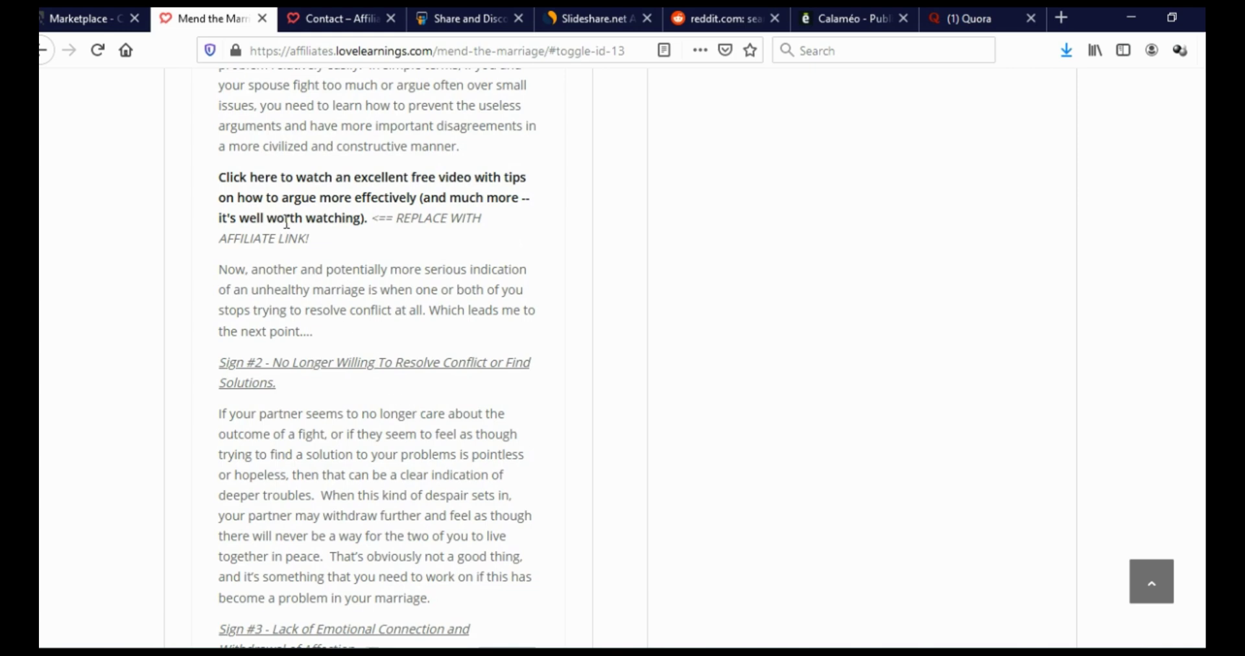
Highlight the article's bold video calls to action marked "REPLACE WITH AFFILIATE LINK!" through to its end
drag(221, 176, 382, 272)
scroll(389, 291, down, 14)
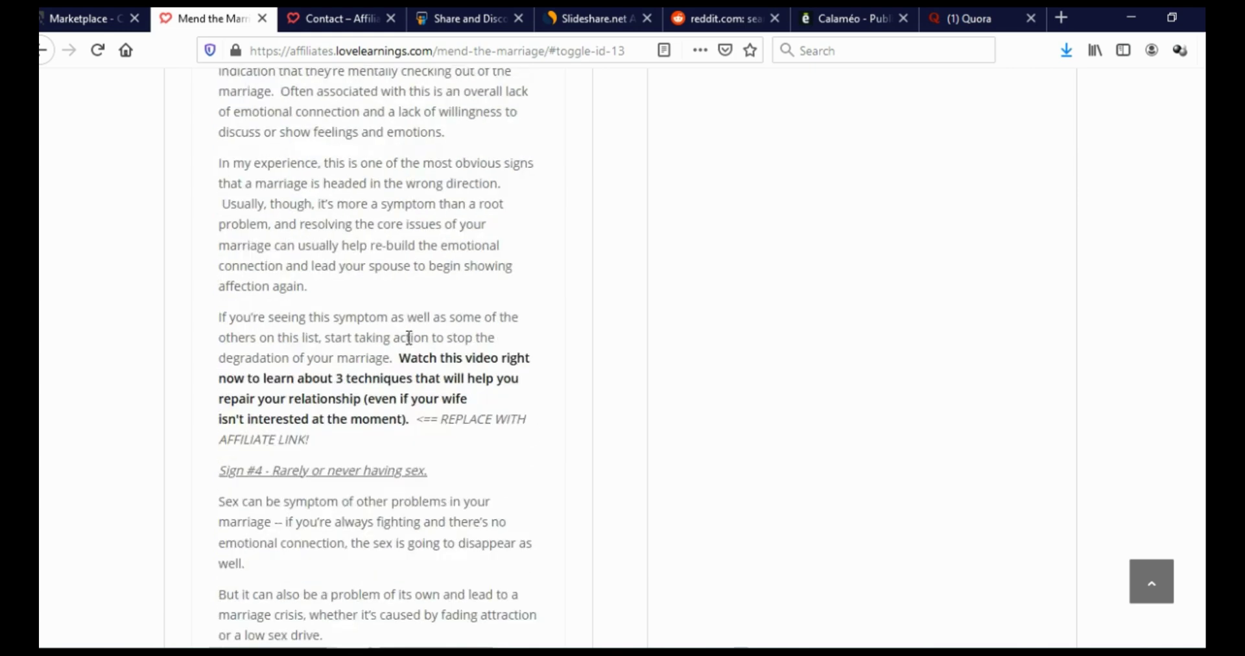
scroll(409, 338, up, 2)
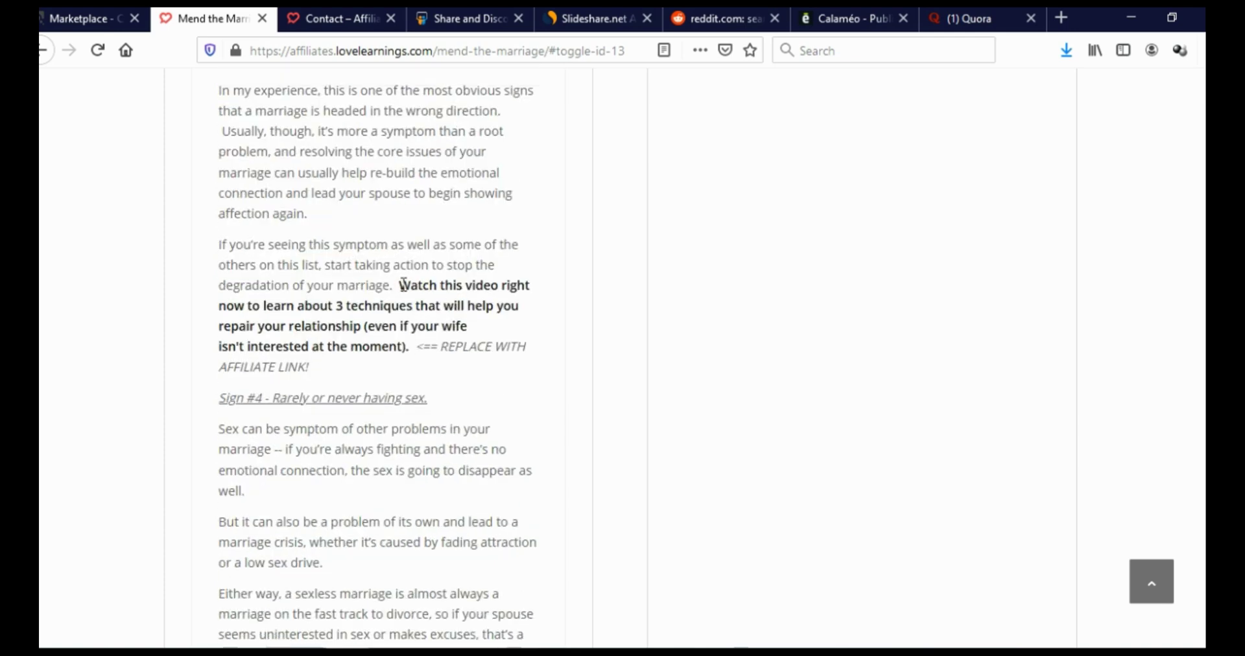
drag(402, 285, 436, 370)
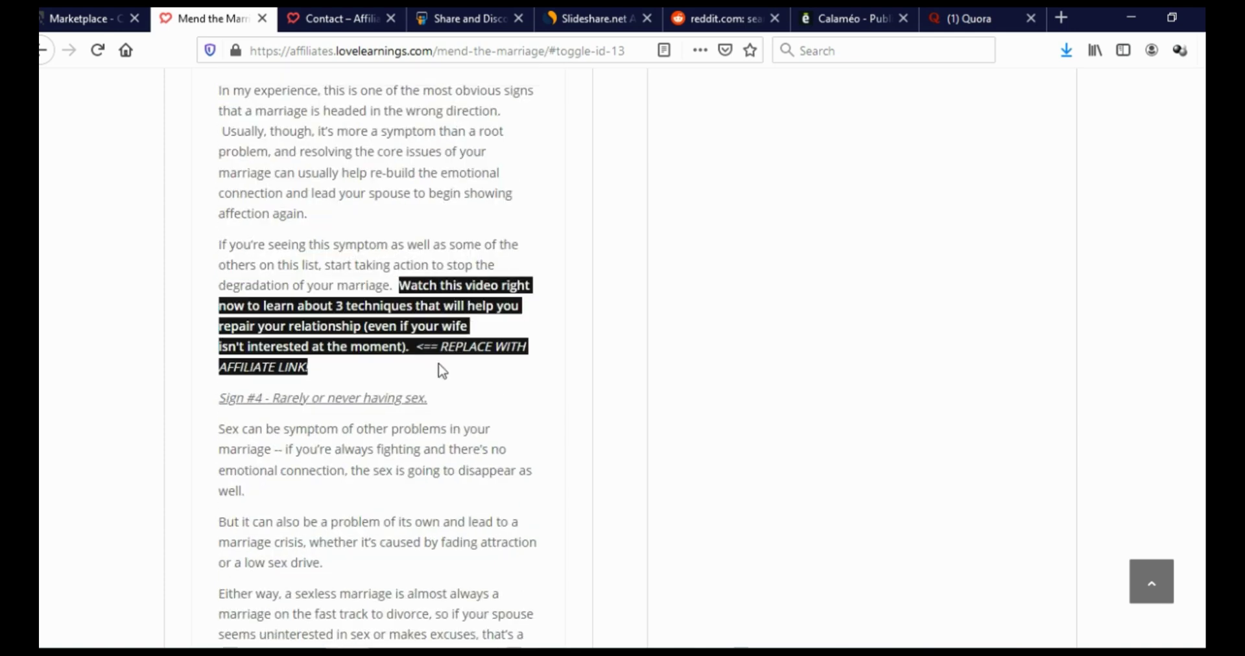
scroll(431, 381, down, 15)
scroll(434, 382, down, 3)
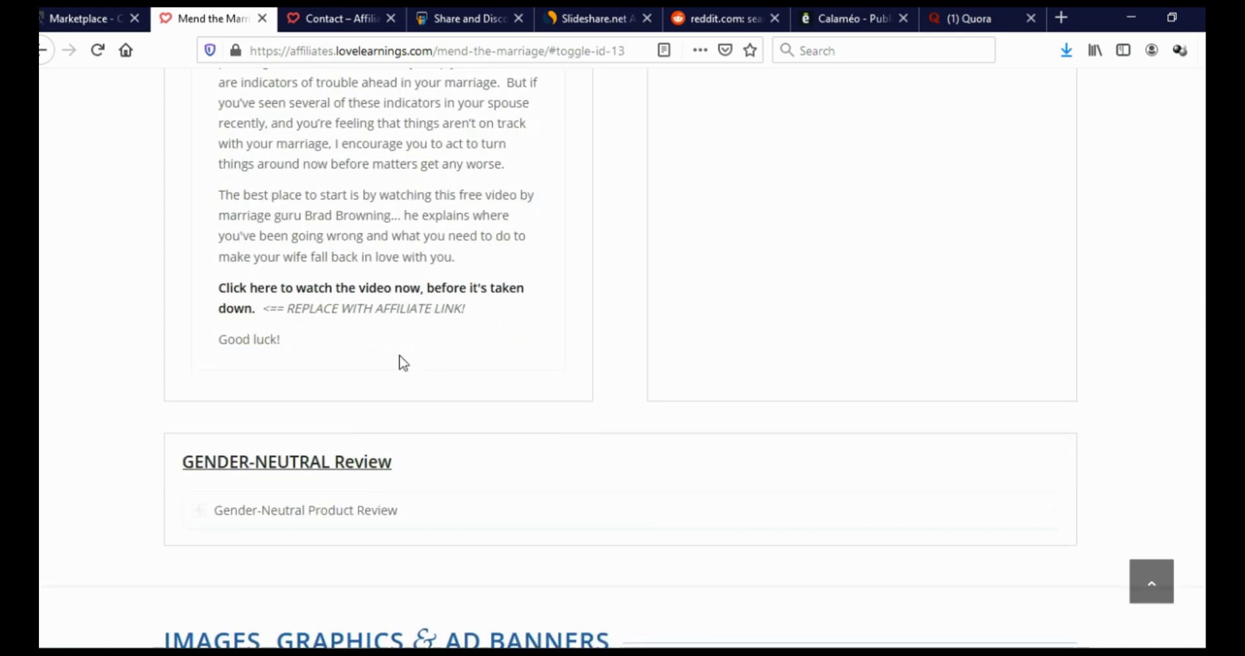
drag(222, 276, 364, 314)
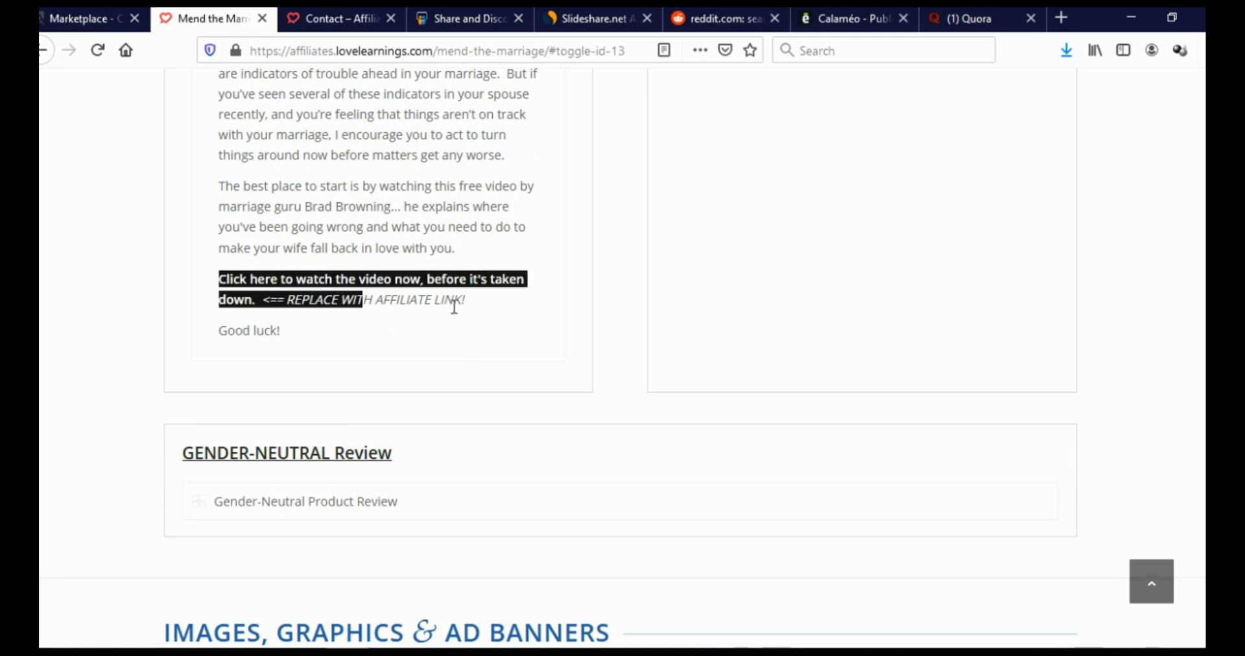
scroll(486, 326, up, 2)
scroll(487, 326, up, 2)
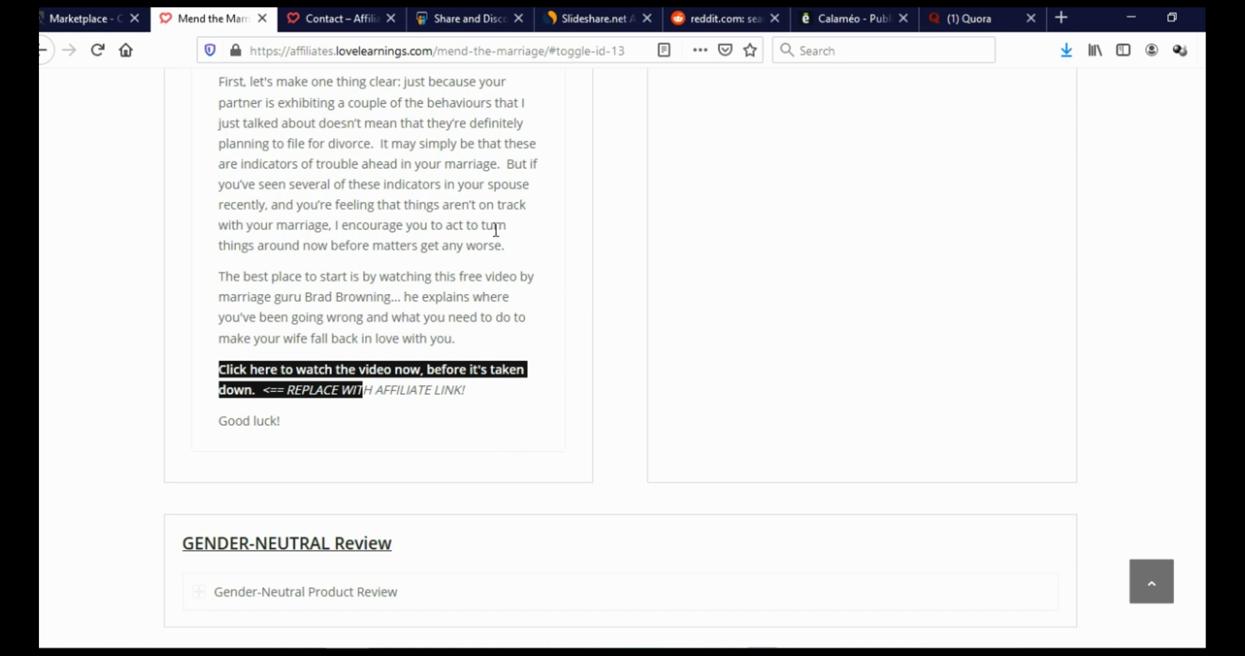
Switch to the SlideShare tab and highlight its web address
click(462, 18)
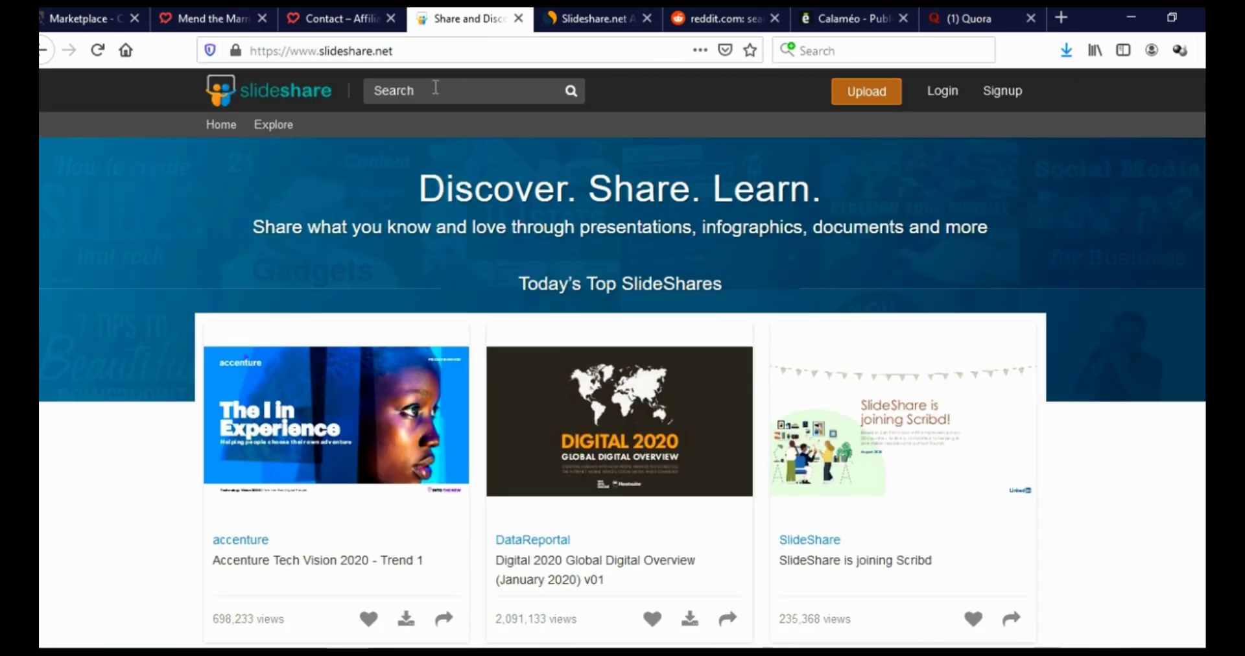
drag(393, 50, 308, 50)
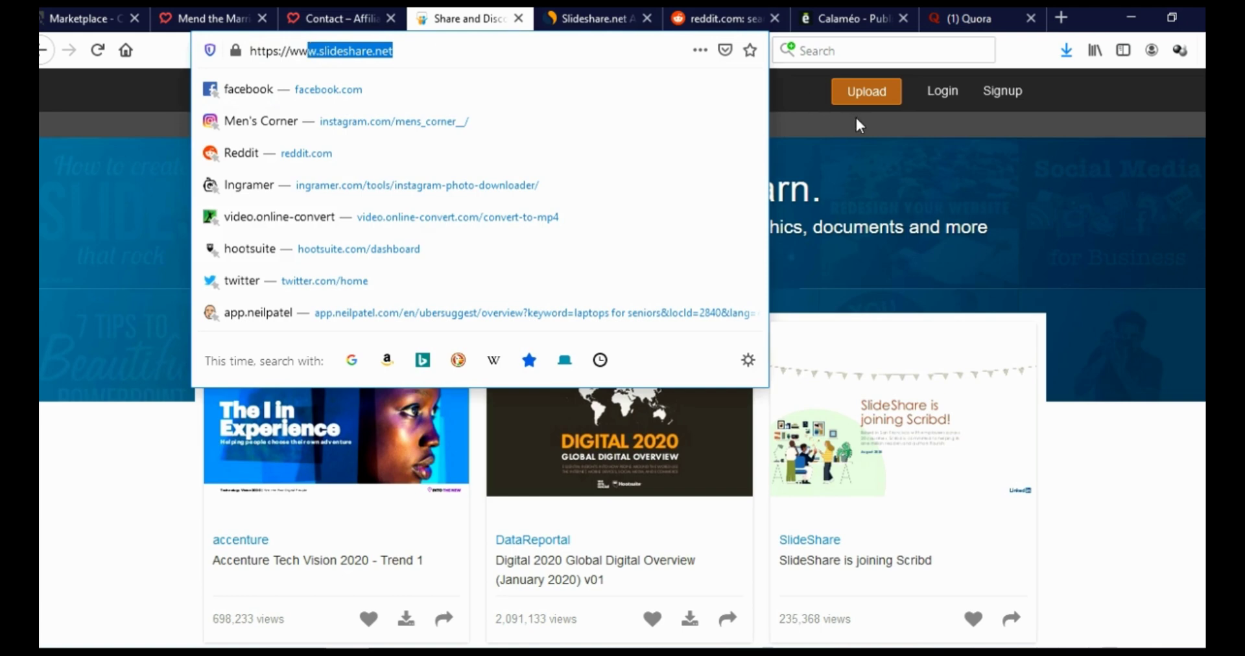
Switch to the SimilarWeb report for slideshare.net and highlight its total visits figure
click(858, 122)
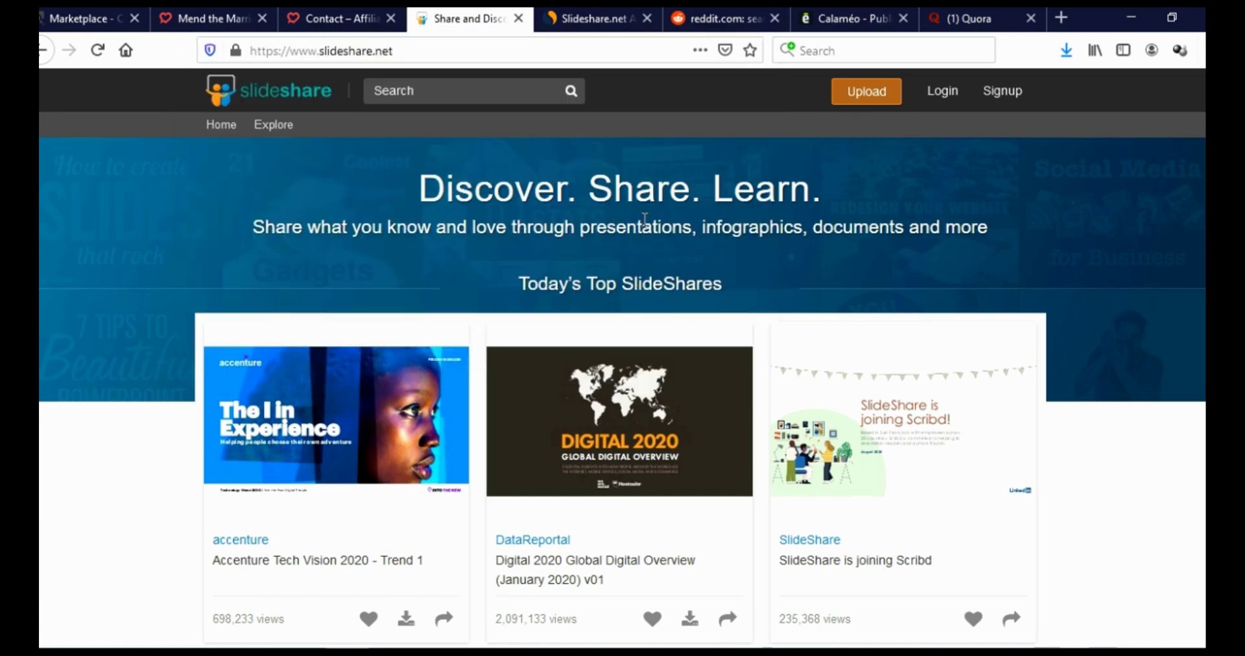
click(582, 14)
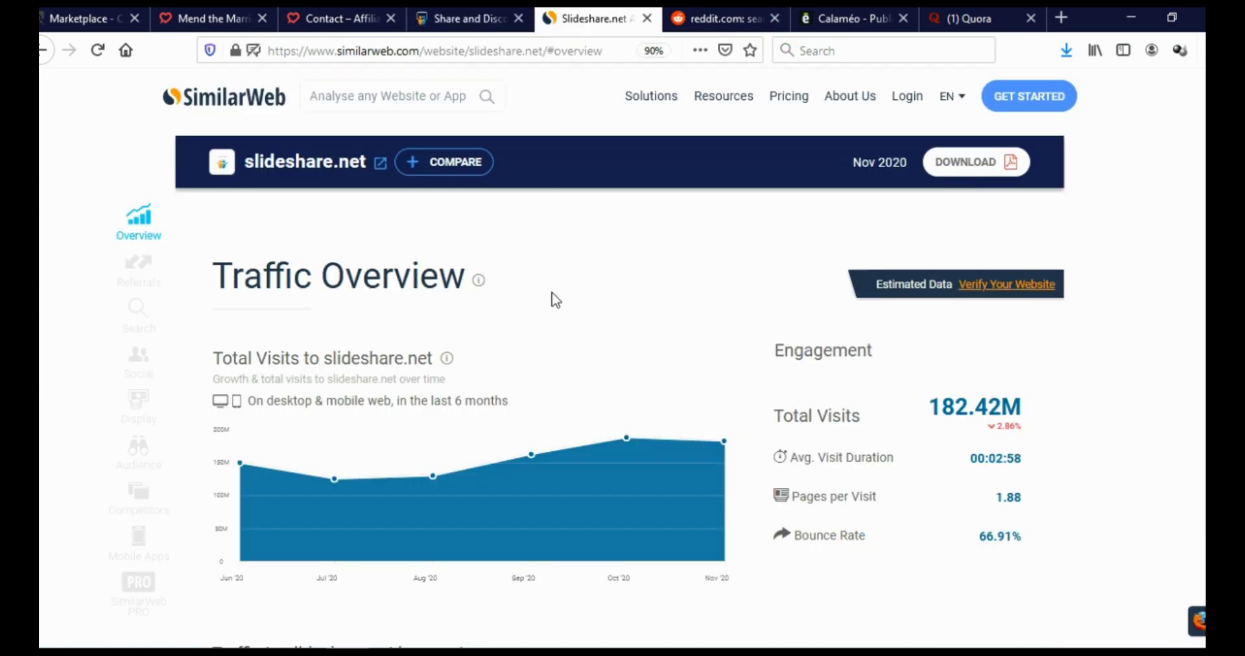
scroll(699, 310, down, 2)
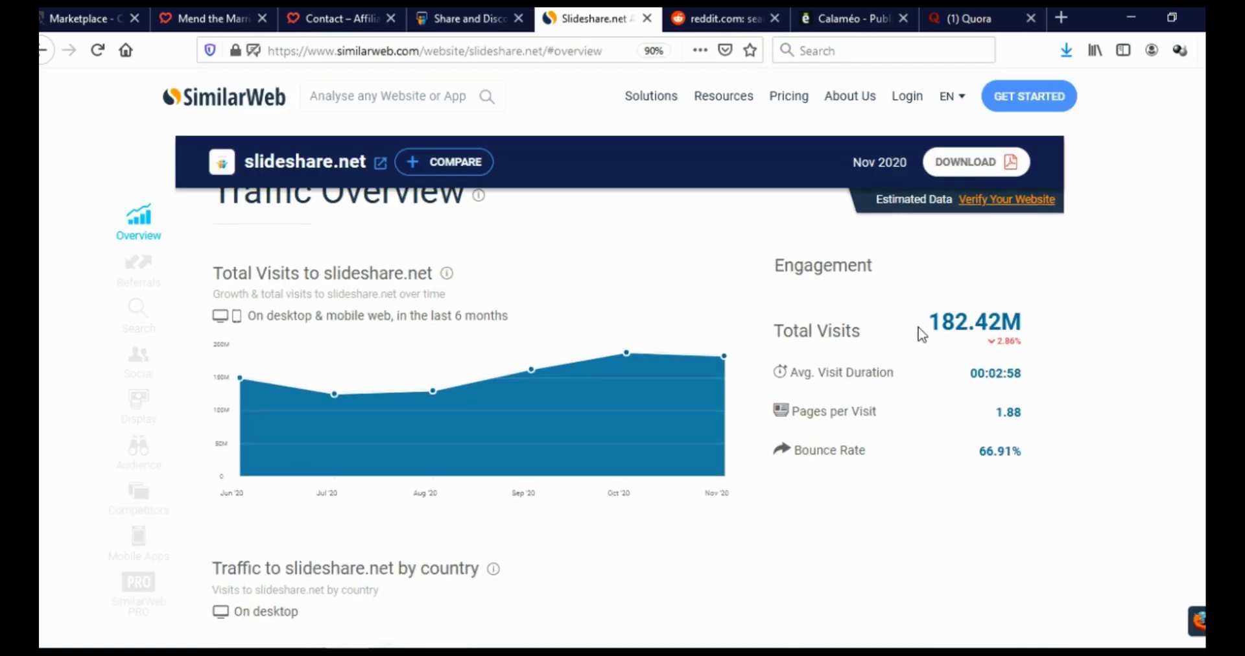
drag(929, 329, 1029, 332)
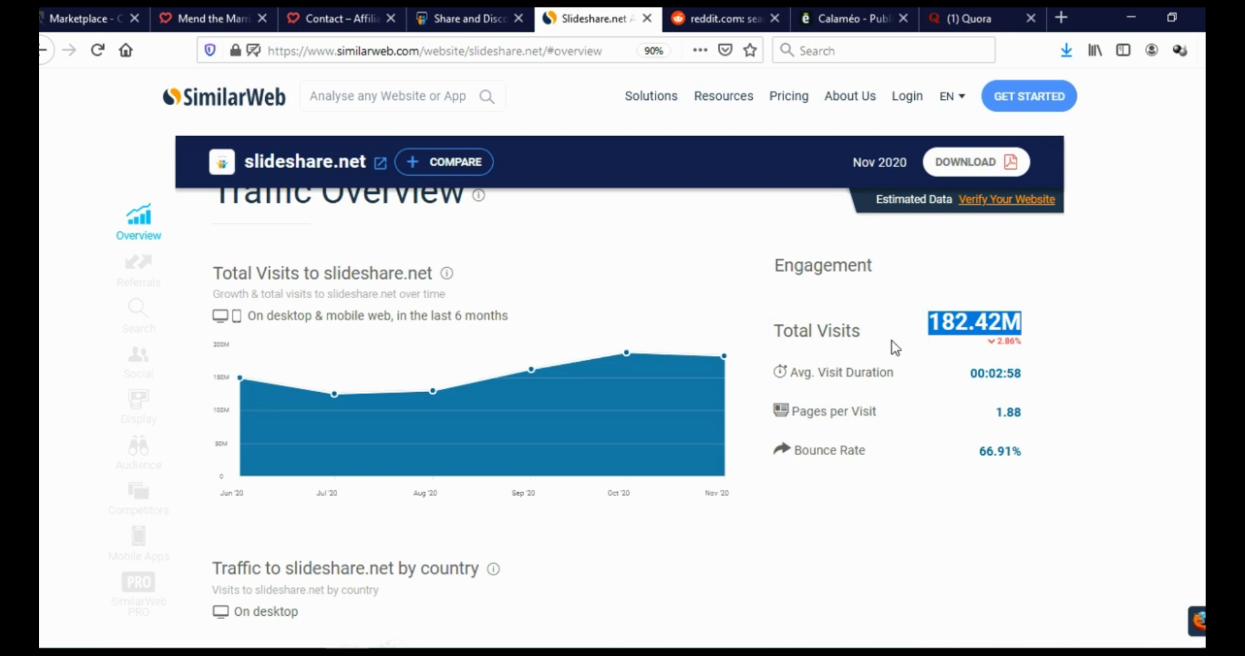
Return to SlideShare, upload the MarriageRepairHandbook_Sample PDF from the Desktop and title it "Marriage Repair Handbook"
click(467, 19)
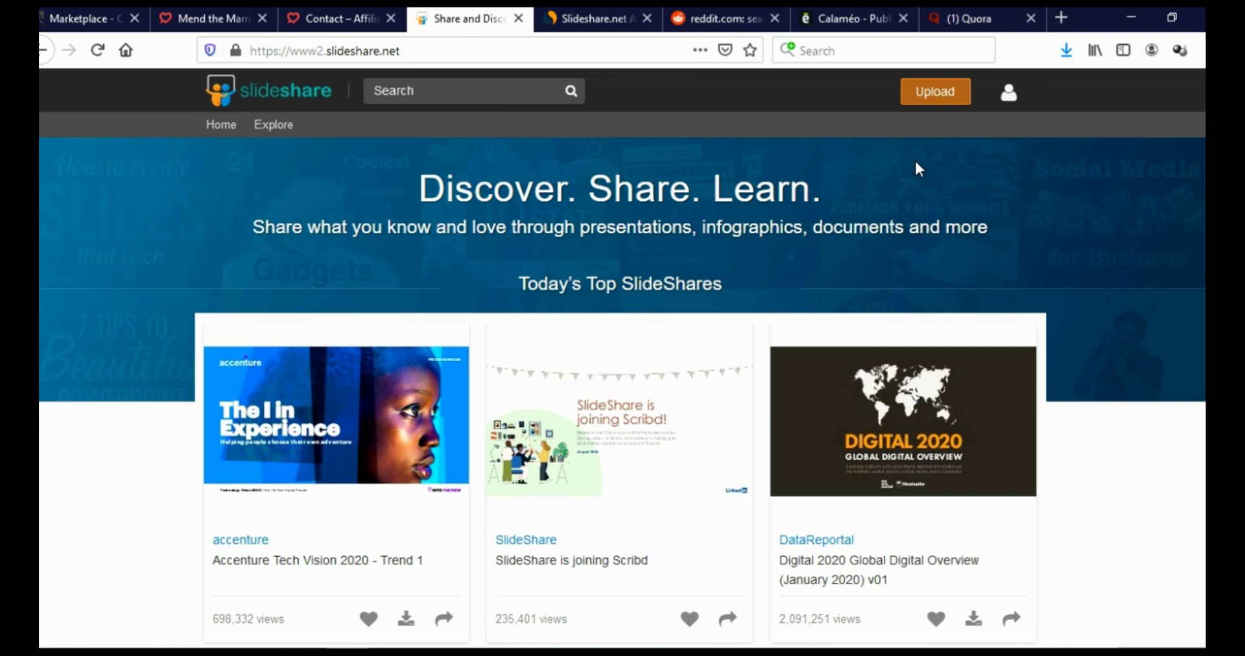
click(932, 107)
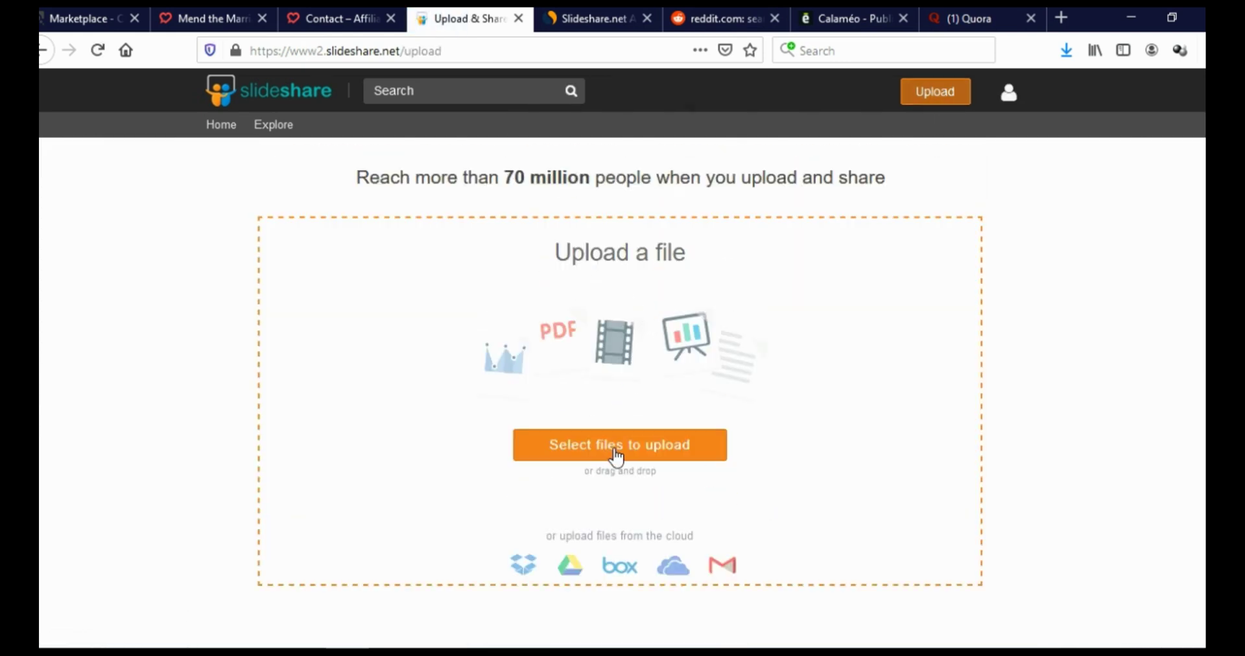
click(618, 454)
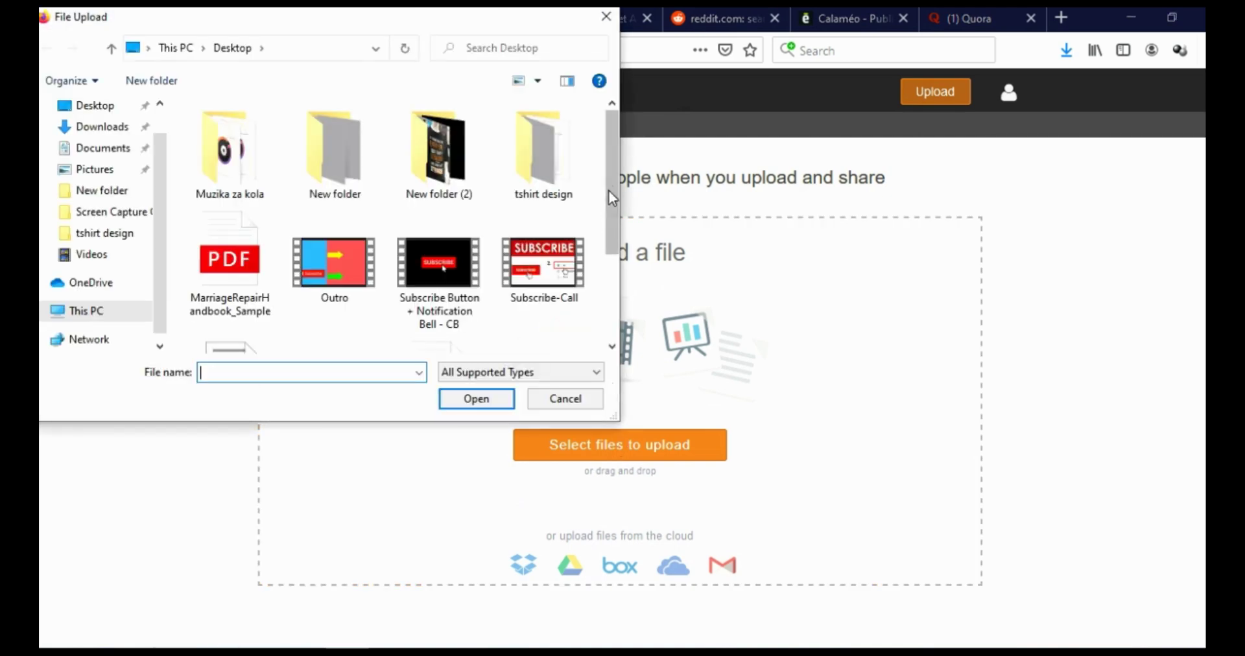
click(230, 256)
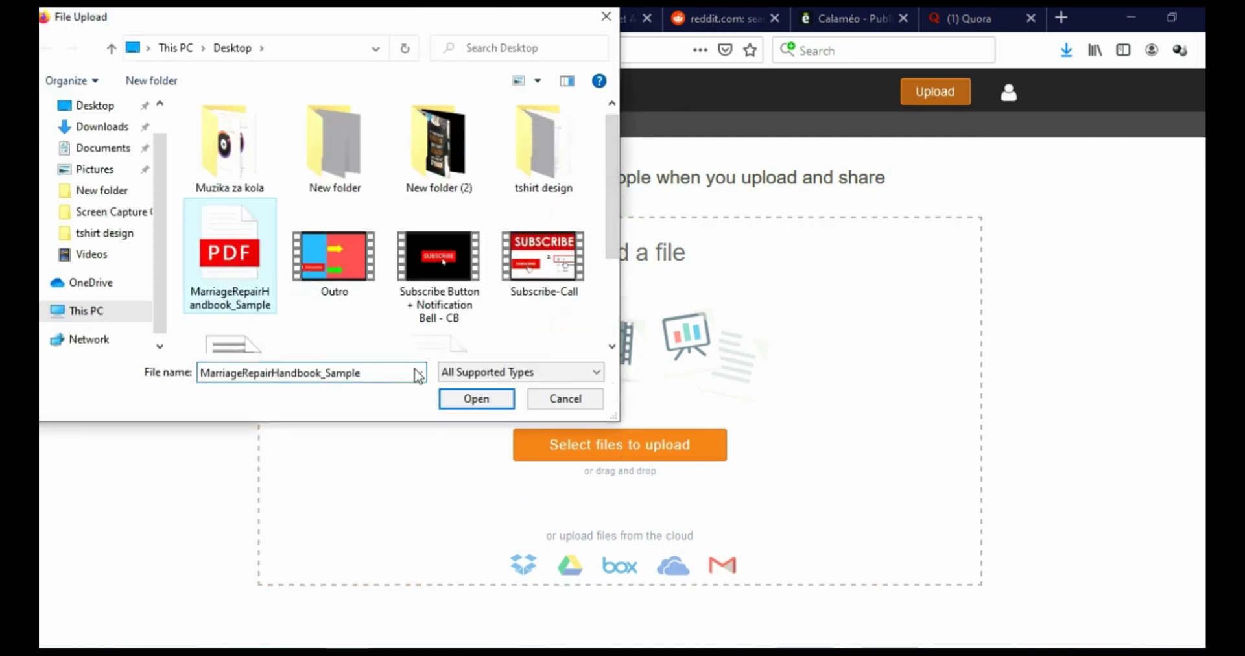
click(480, 400)
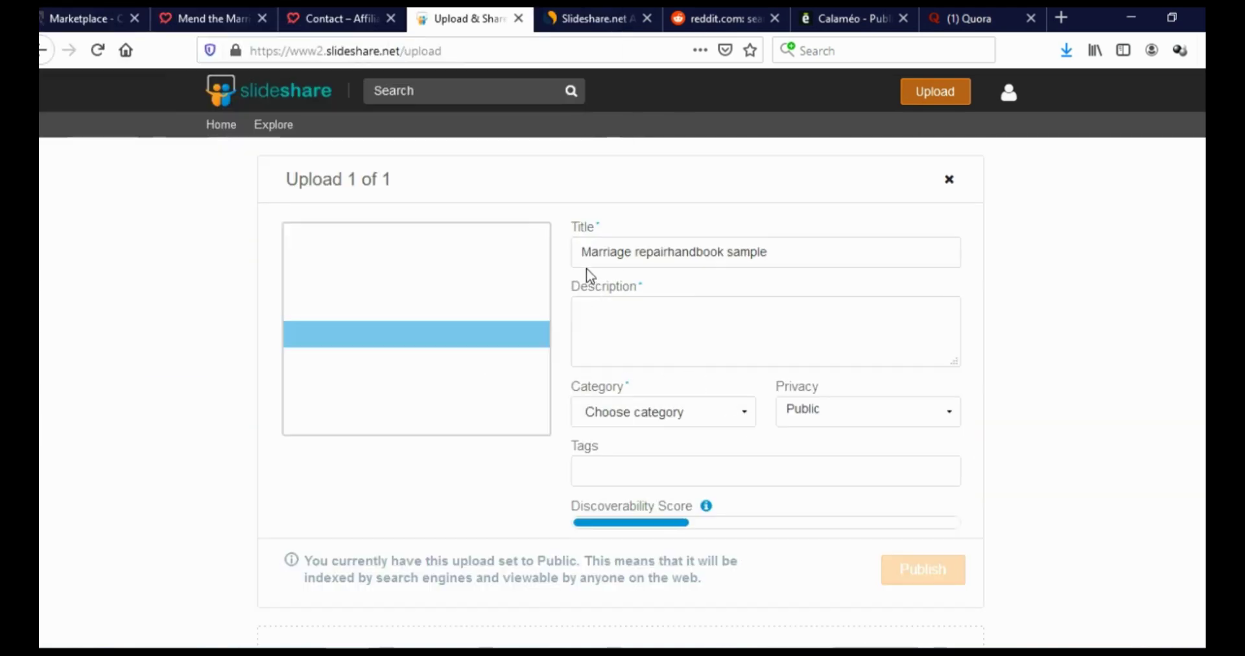
drag(784, 252, 580, 249)
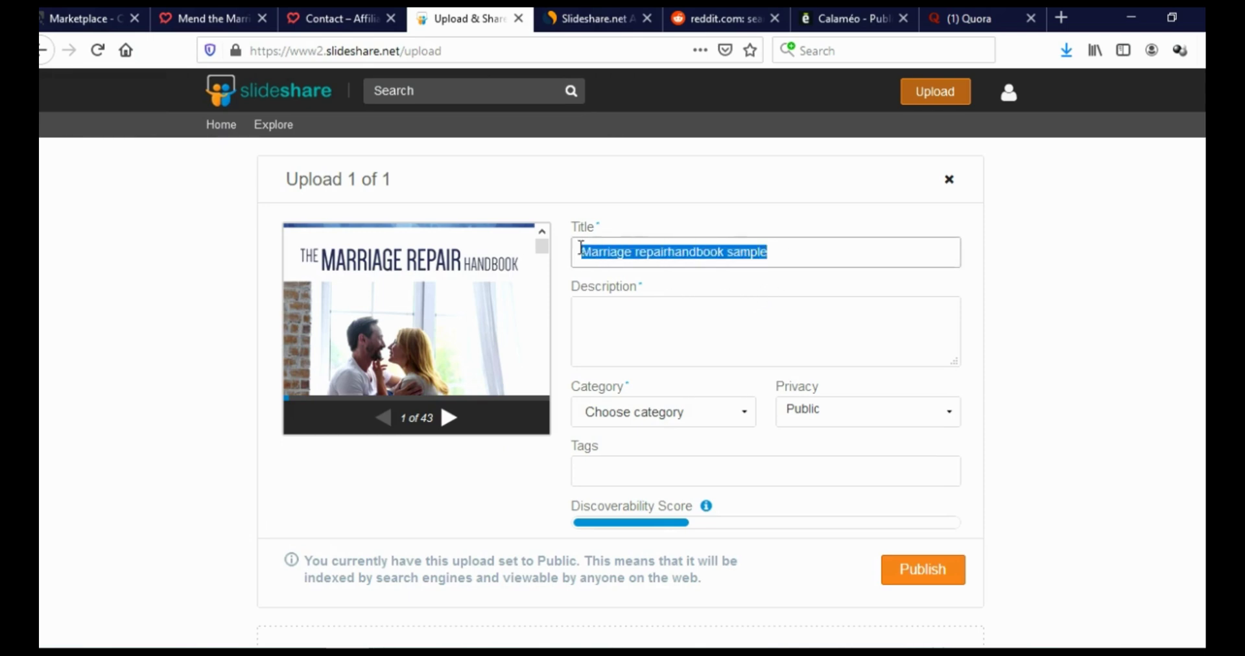
text(Marriage Repair Handbook)
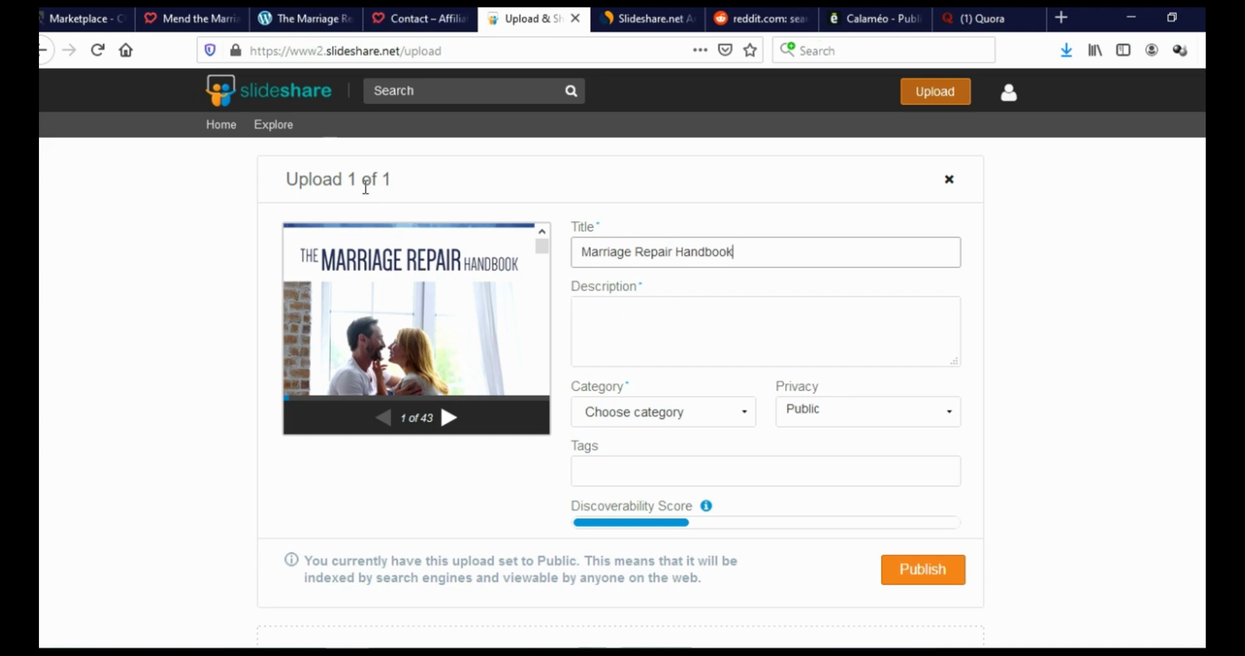
Copy the handbook PDF's page 5 passage from "If you've come here" to "towards a solution." into the upload's description
click(322, 23)
scroll(674, 317, down, 1)
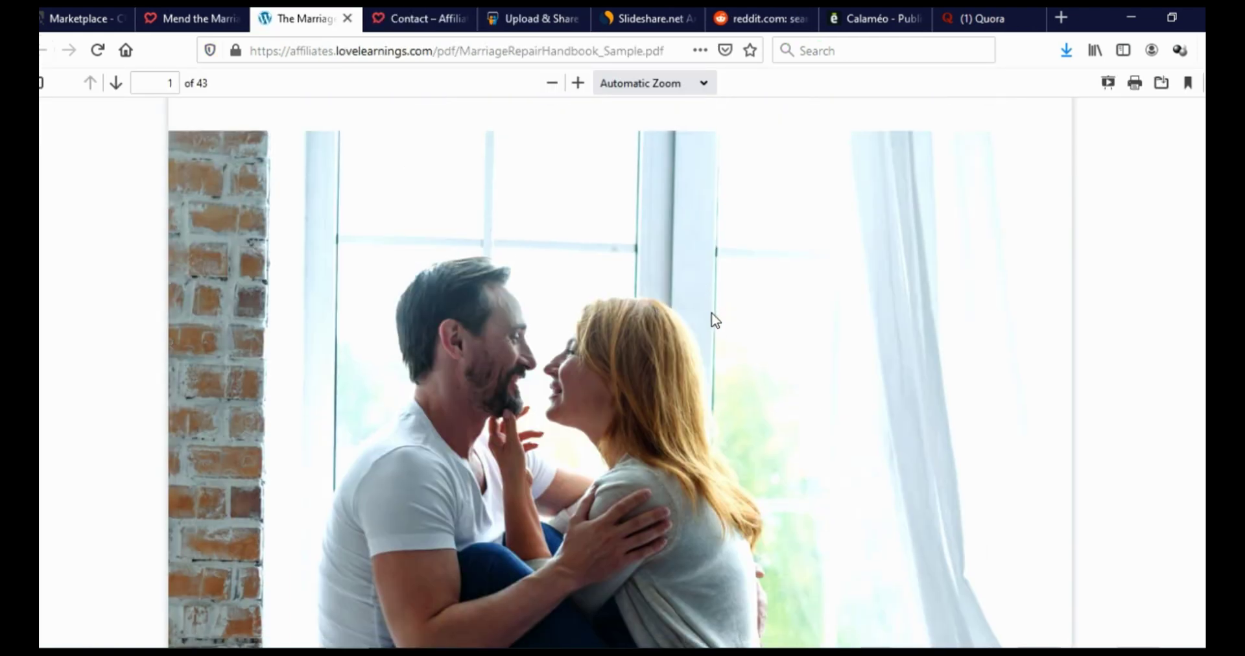
scroll(736, 441, down, 20)
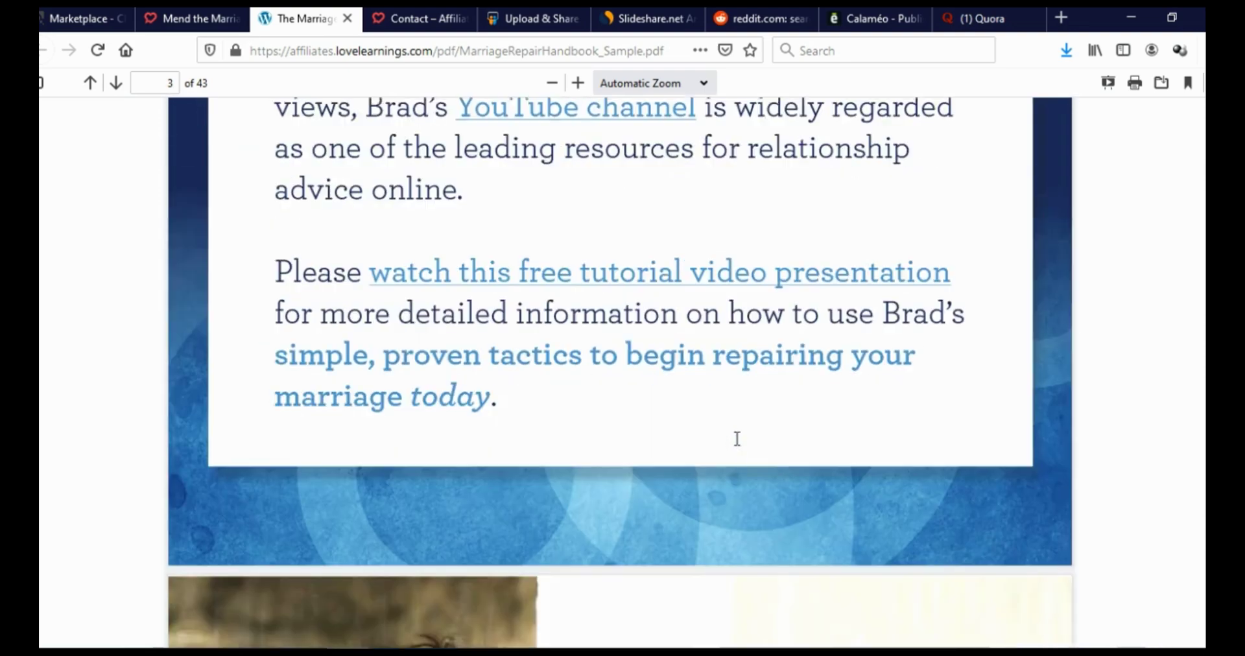
scroll(738, 439, down, 15)
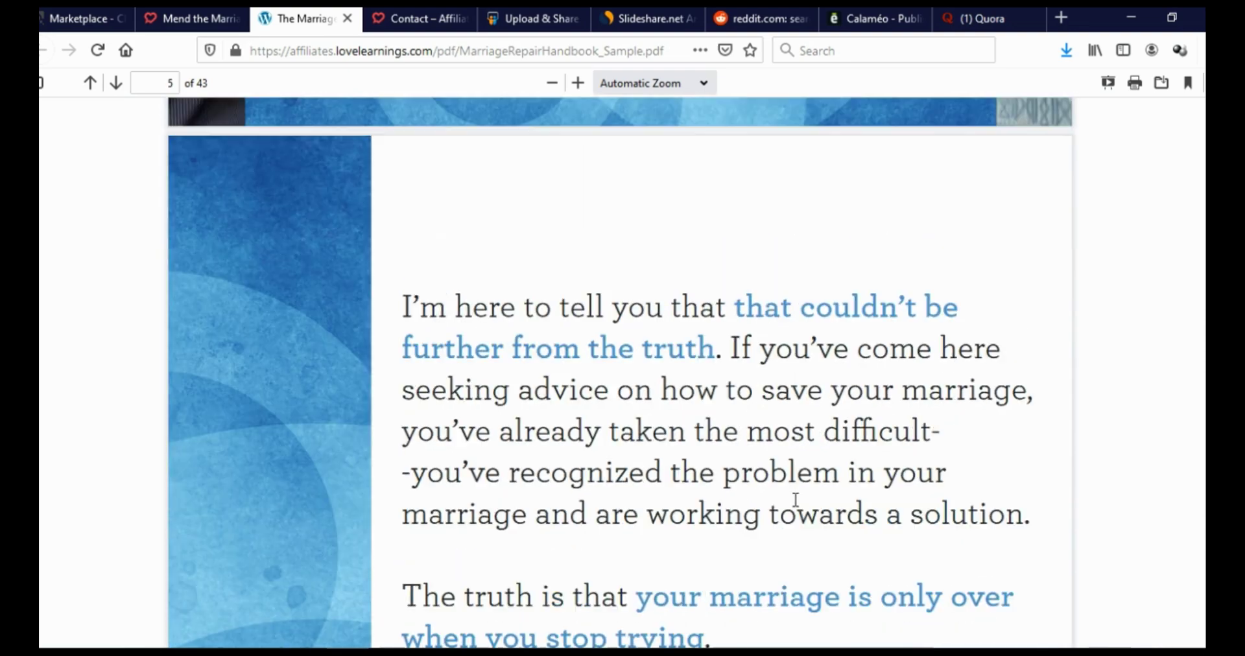
drag(735, 348, 1037, 523)
right_click(982, 509)
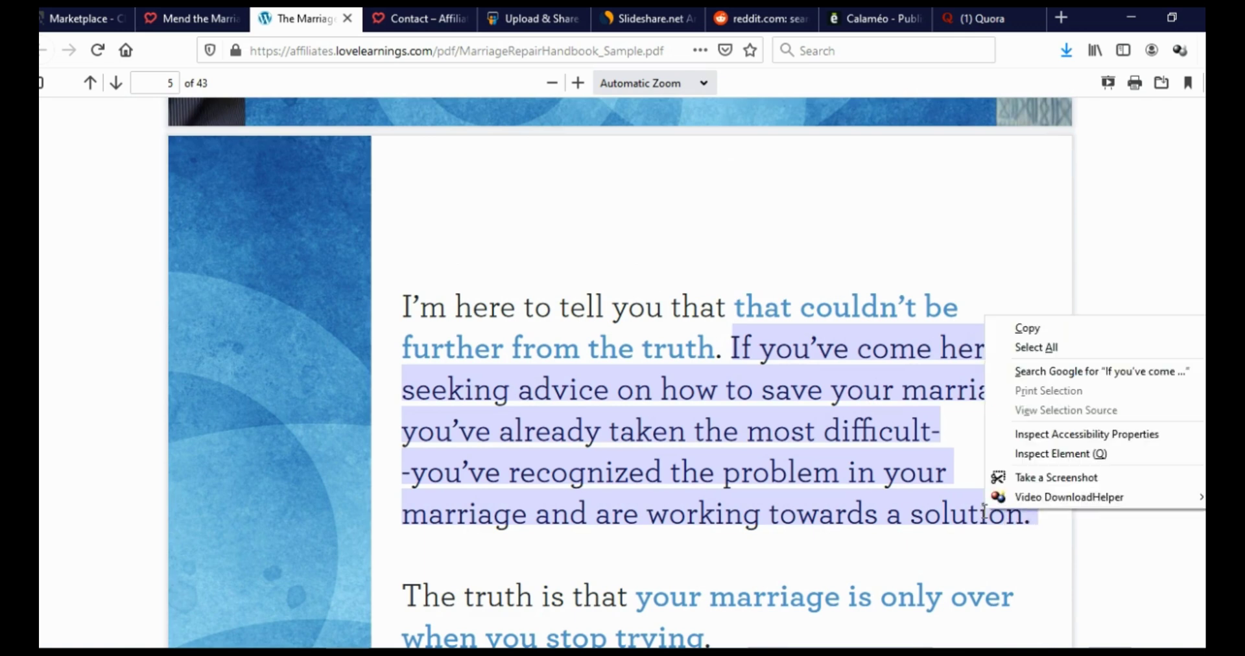
click(1027, 330)
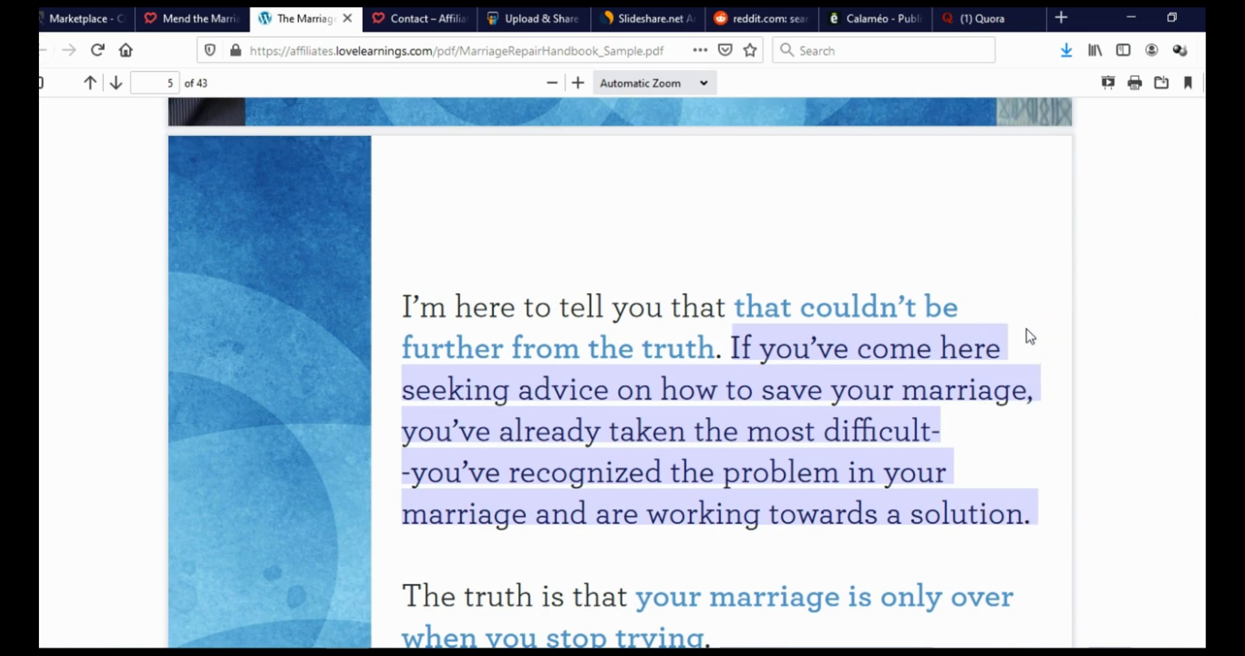
click(544, 20)
click(617, 313)
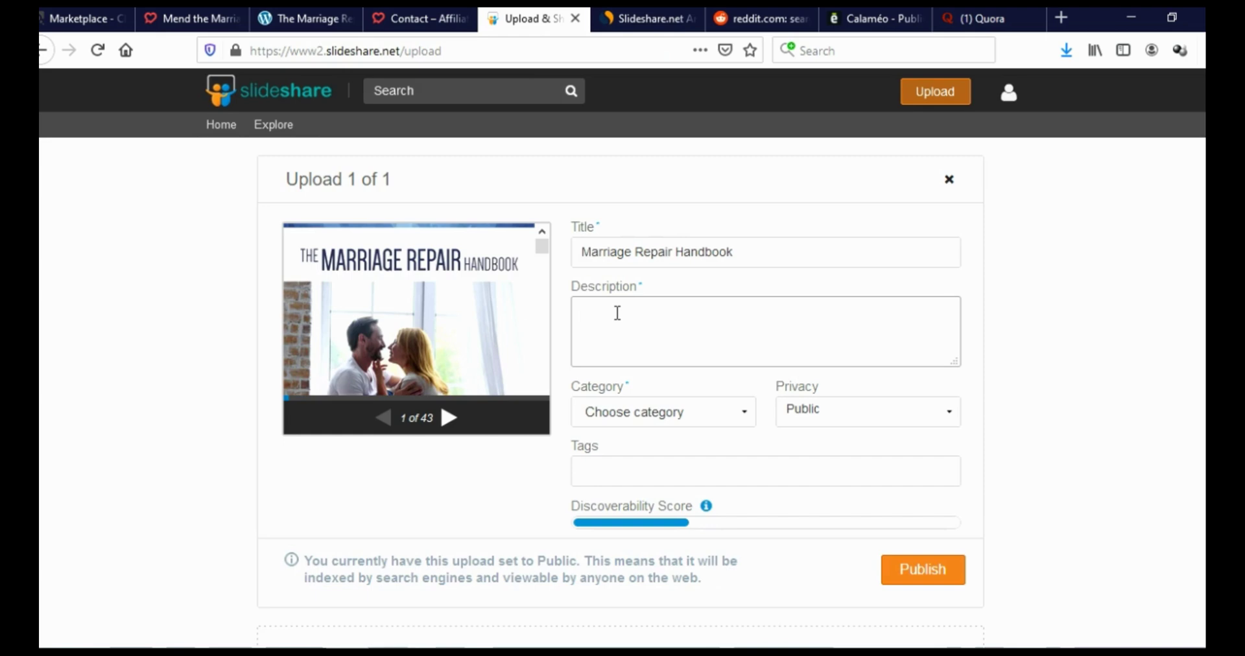
key(ctrl+v)
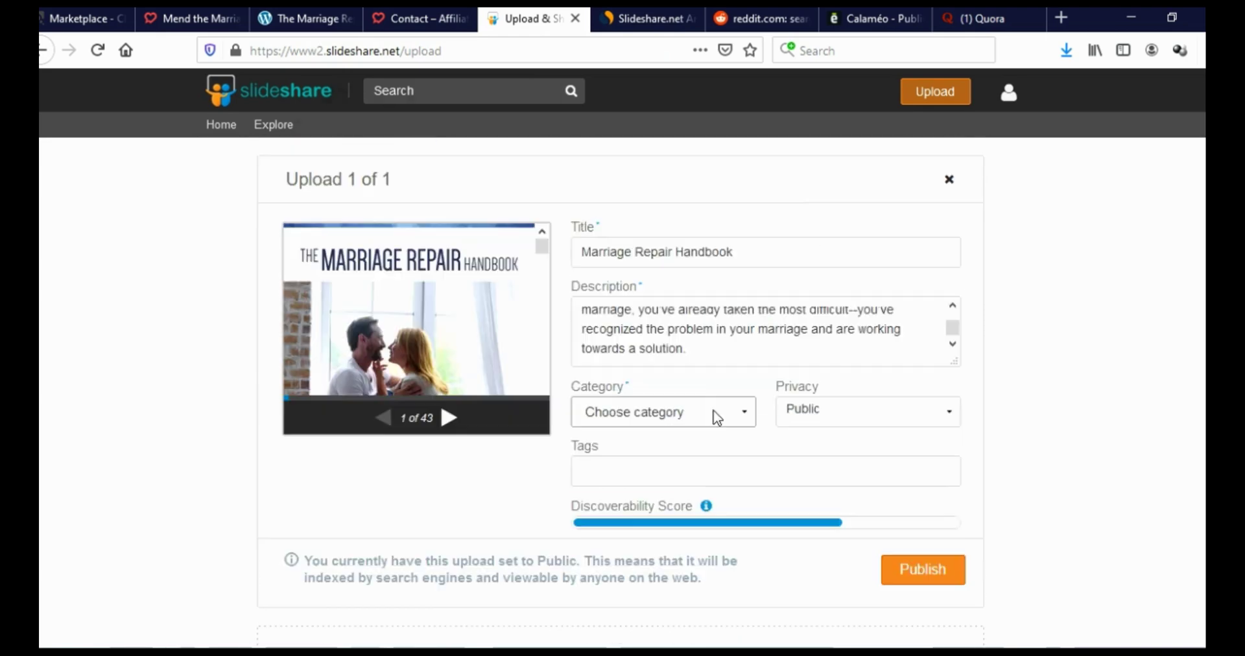
Set the upload's category to Self Improvement
click(721, 422)
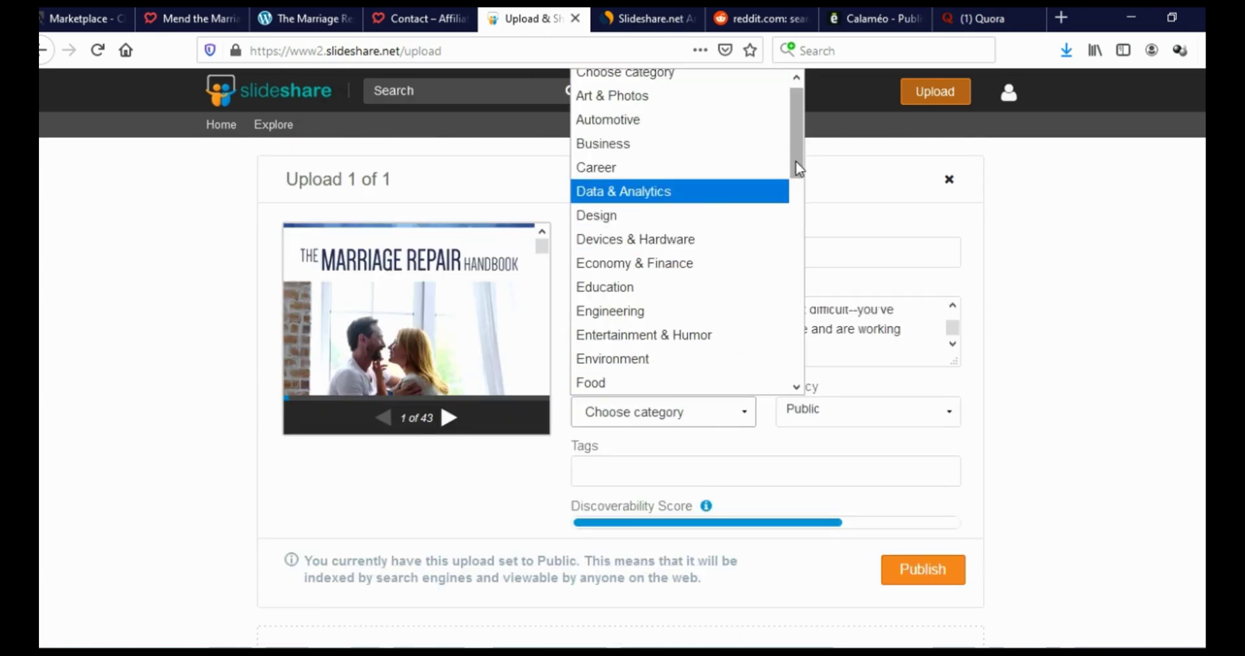
drag(795, 161, 785, 345)
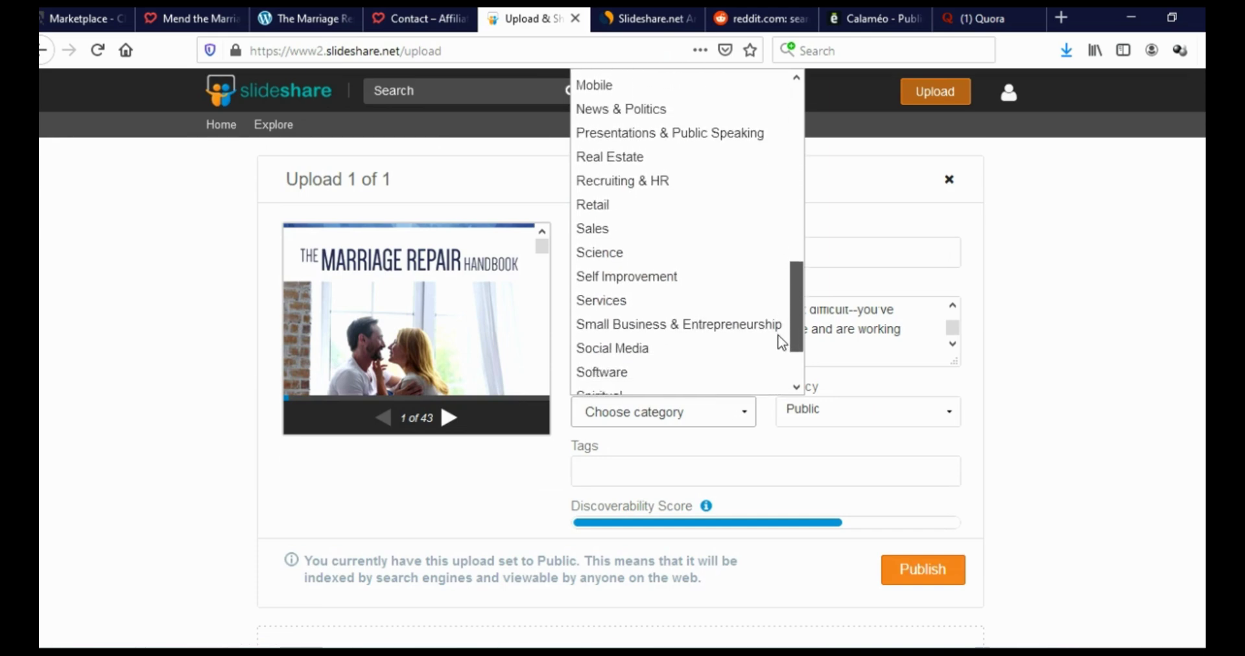
click(684, 279)
Tag the upload with "dating" and "customer relationship management" and publish it
scroll(659, 428, down, 2)
scroll(659, 429, down, 1)
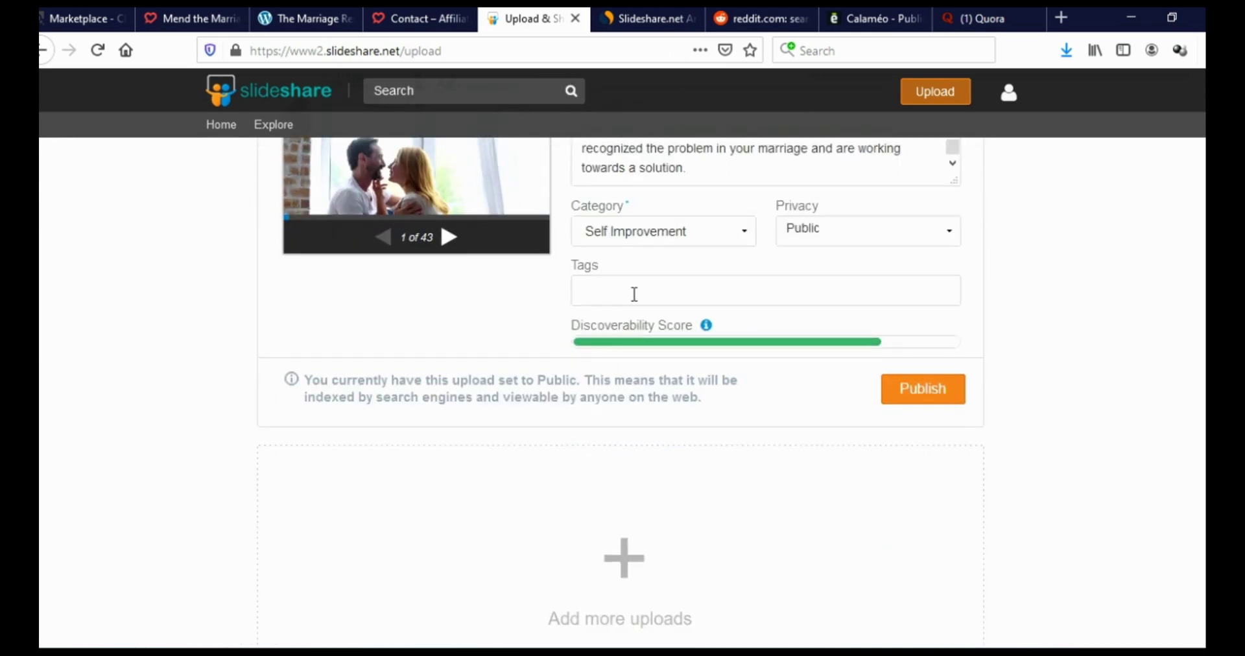
click(637, 294)
text(dating)
key(Return)
text(relatio)
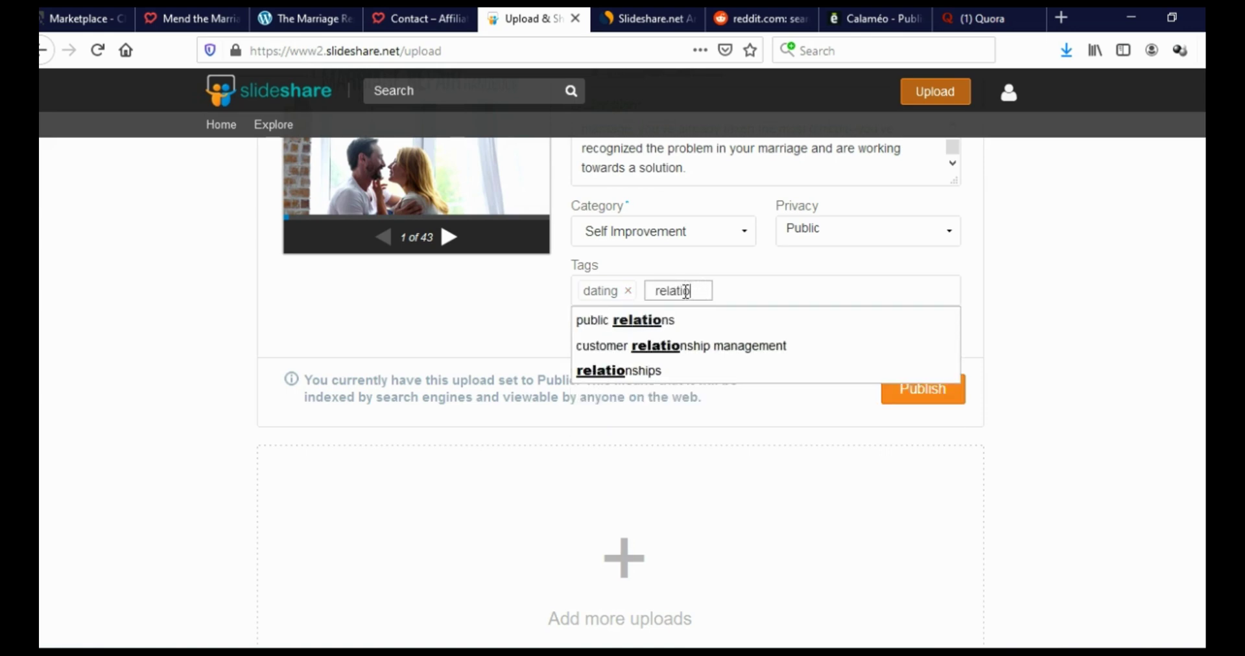
text(nship)
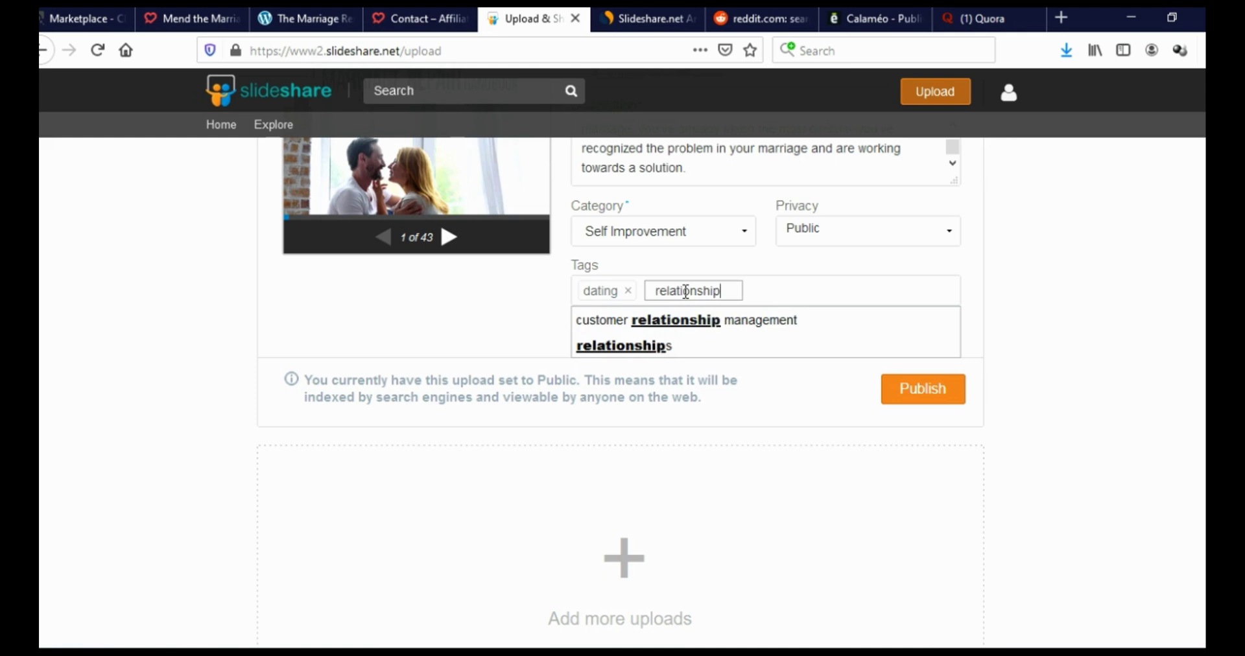
key(Down)
key(Return)
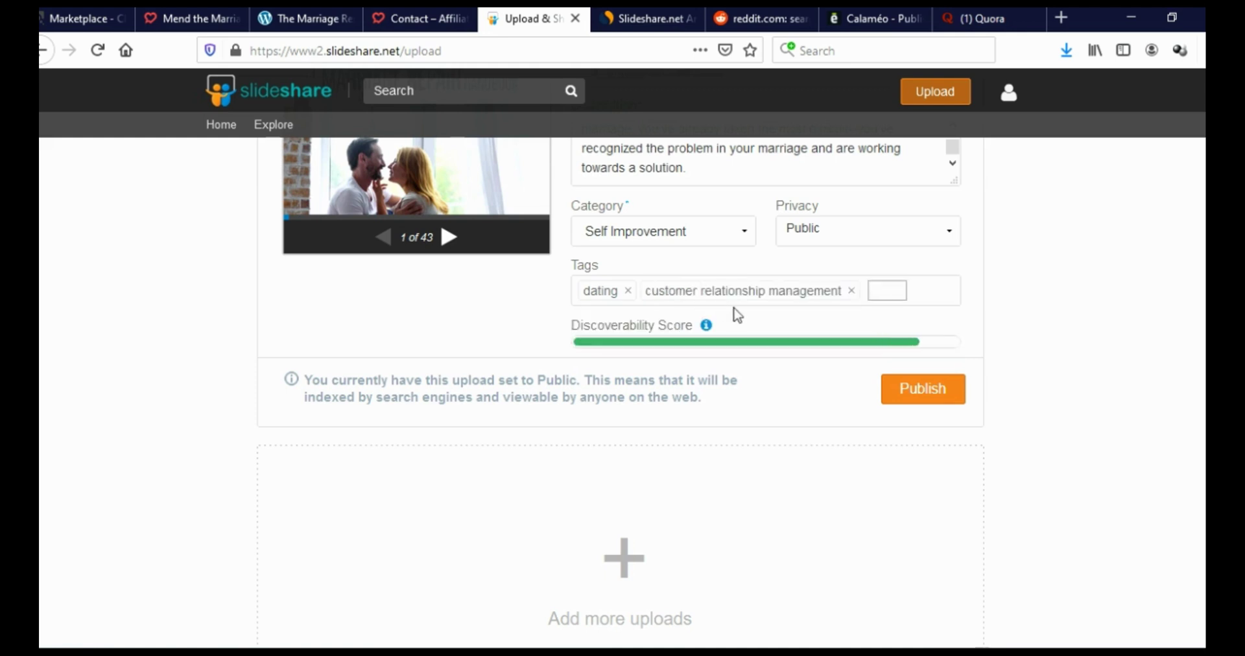
click(920, 391)
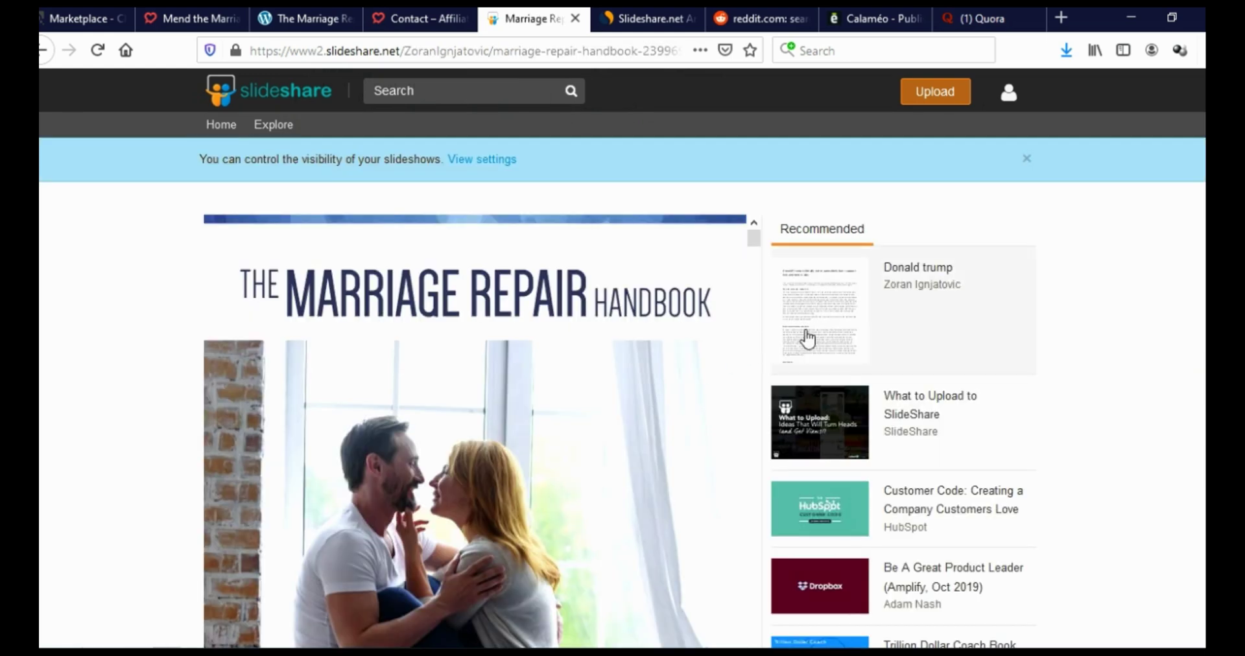
Look through the published handbook's pages on SlideShare and recheck the site's total visits on SimilarWeb
drag(750, 159, 752, 232)
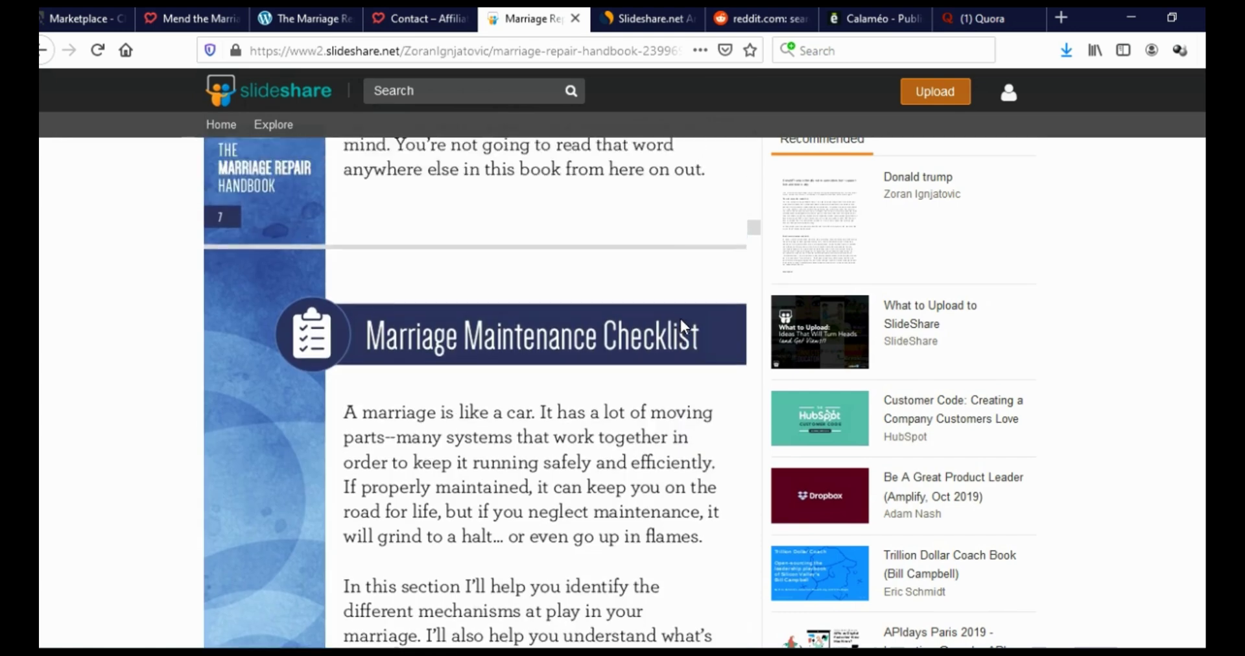
scroll(679, 317, up, 6)
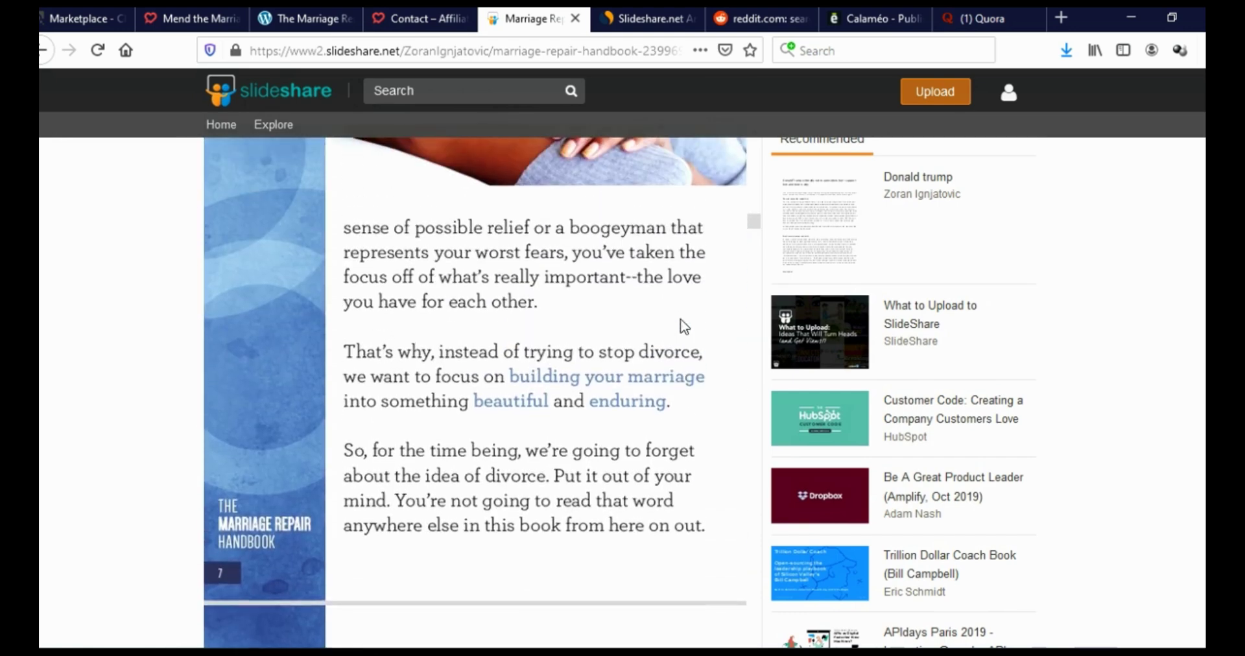
click(645, 20)
mouse_move(1023, 323)
mouse_down()
mouse_move(927, 324)
mouse_move(1023, 323)
mouse_up()
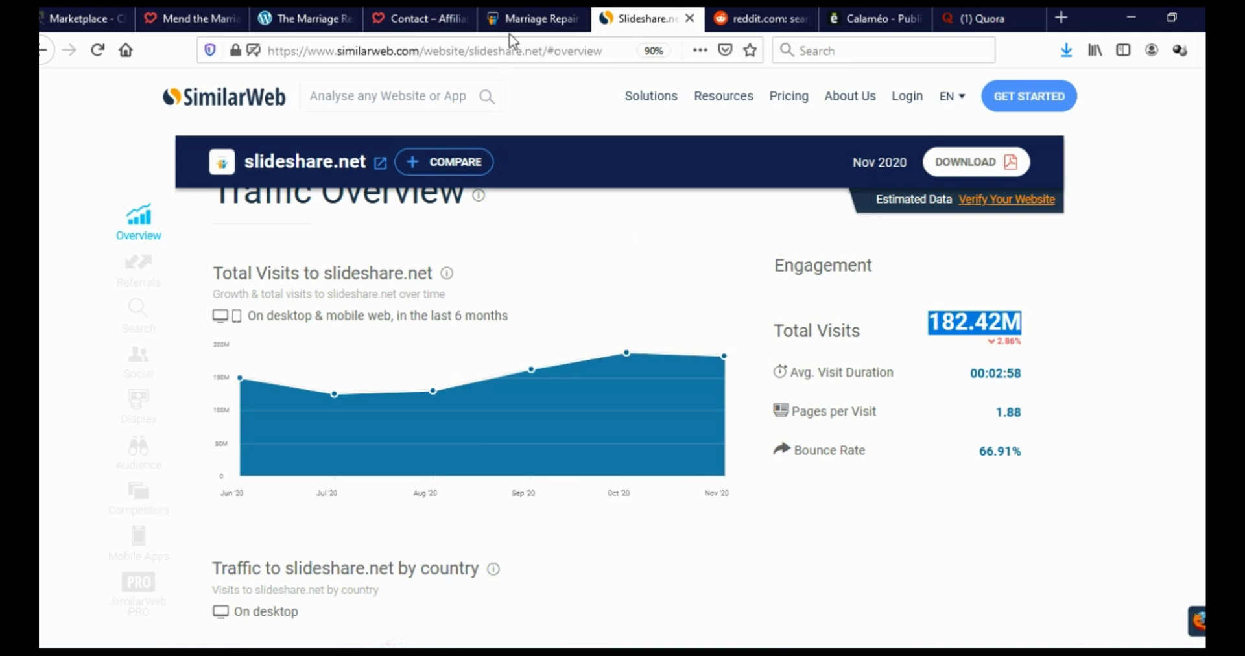
click(525, 23)
scroll(225, 464, up, 4)
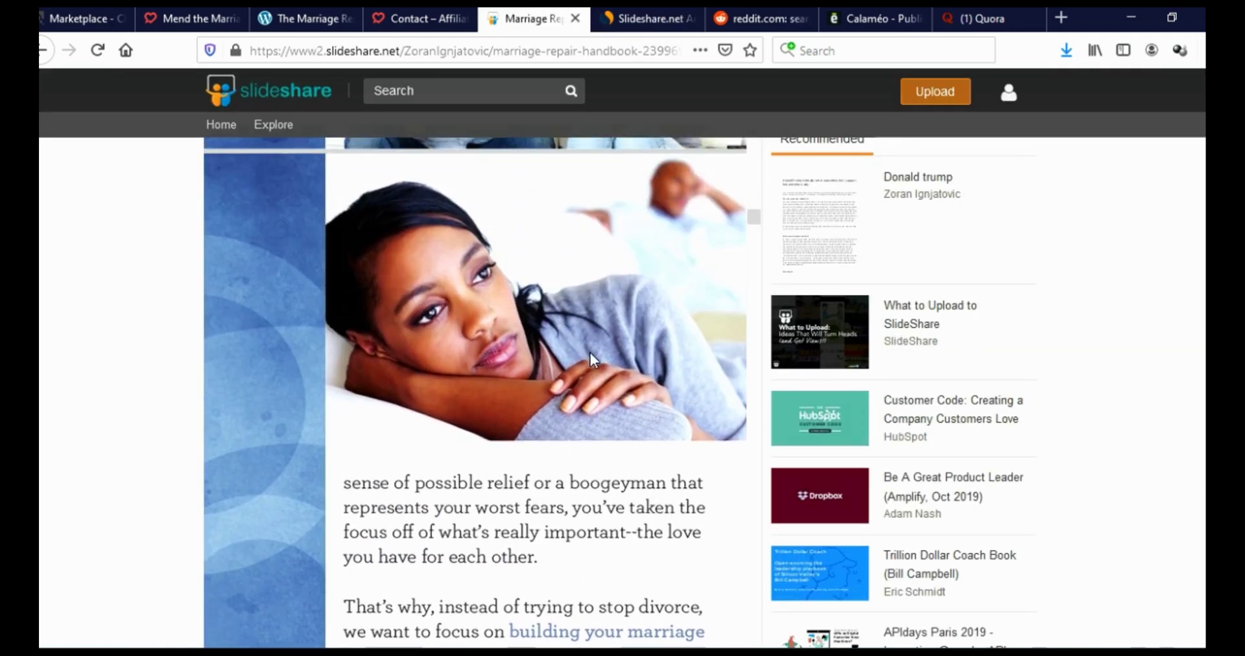
scroll(605, 406, down, 1)
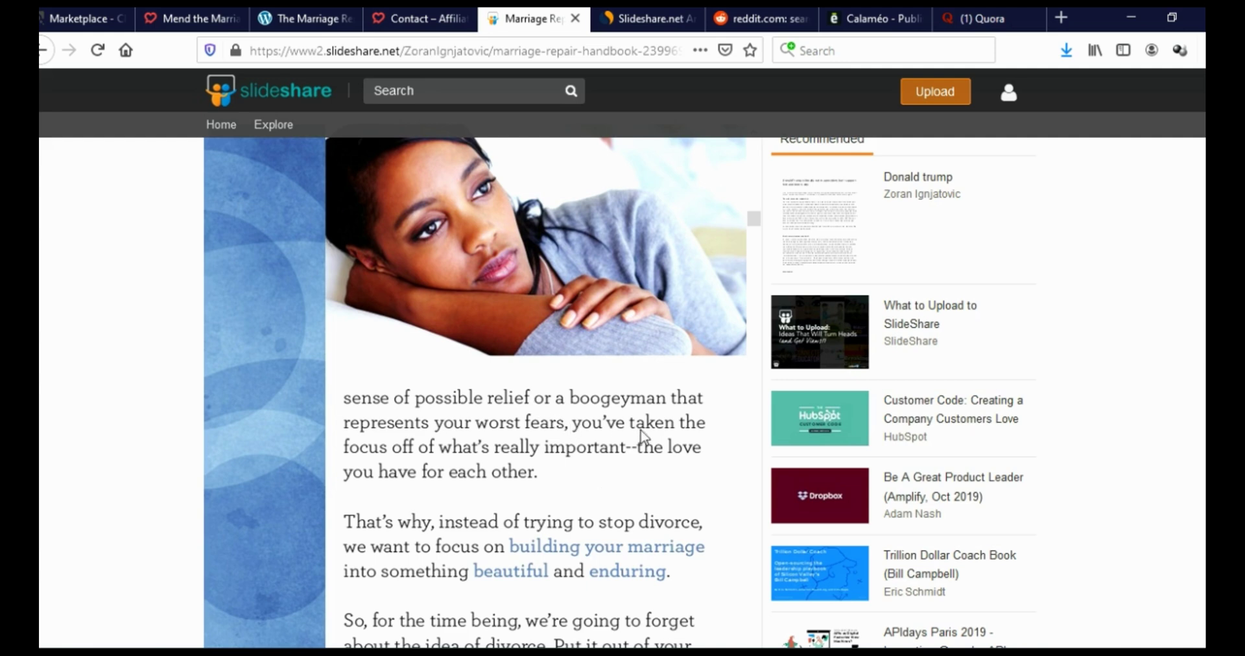
scroll(641, 435, up, 5)
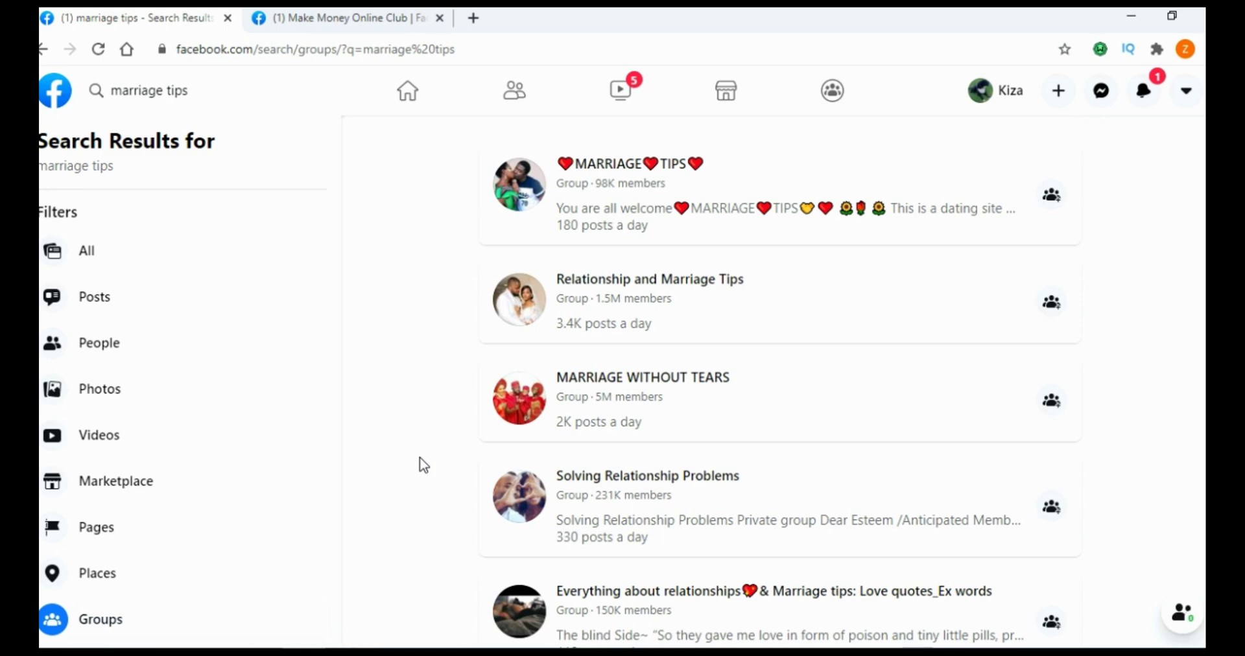
Highlight the daily post and member figures of the first two Facebook groups found for "marriage tips"
drag(571, 164, 759, 164)
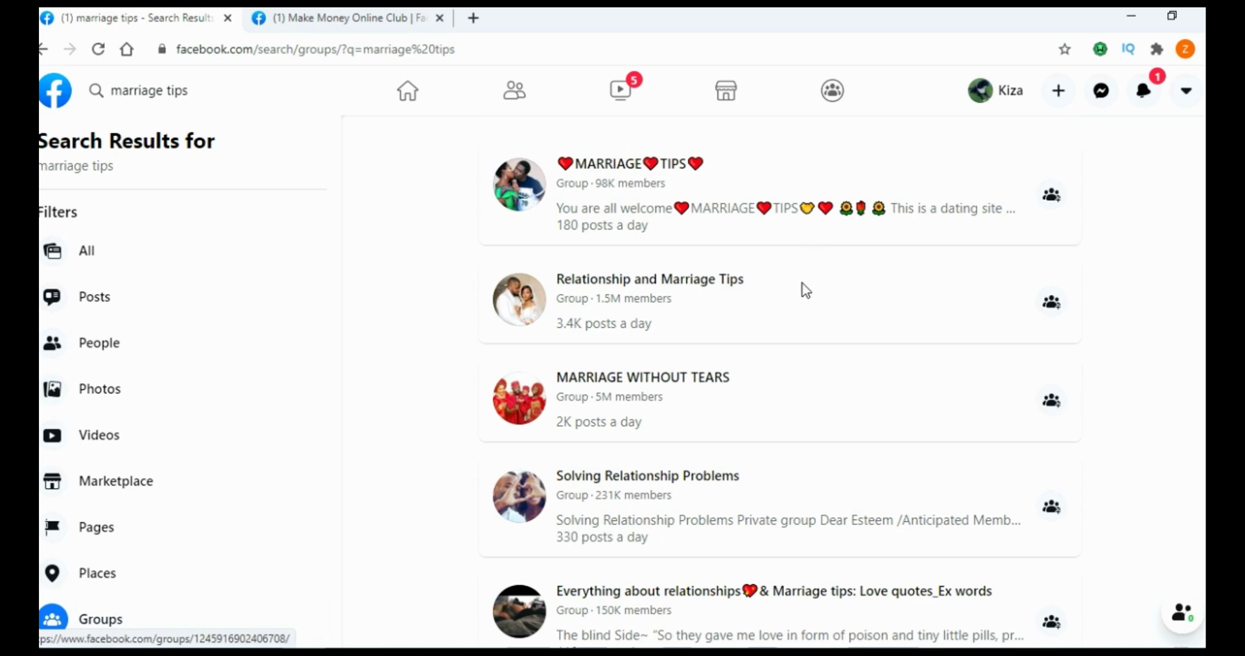
drag(595, 183, 691, 209)
drag(558, 226, 659, 239)
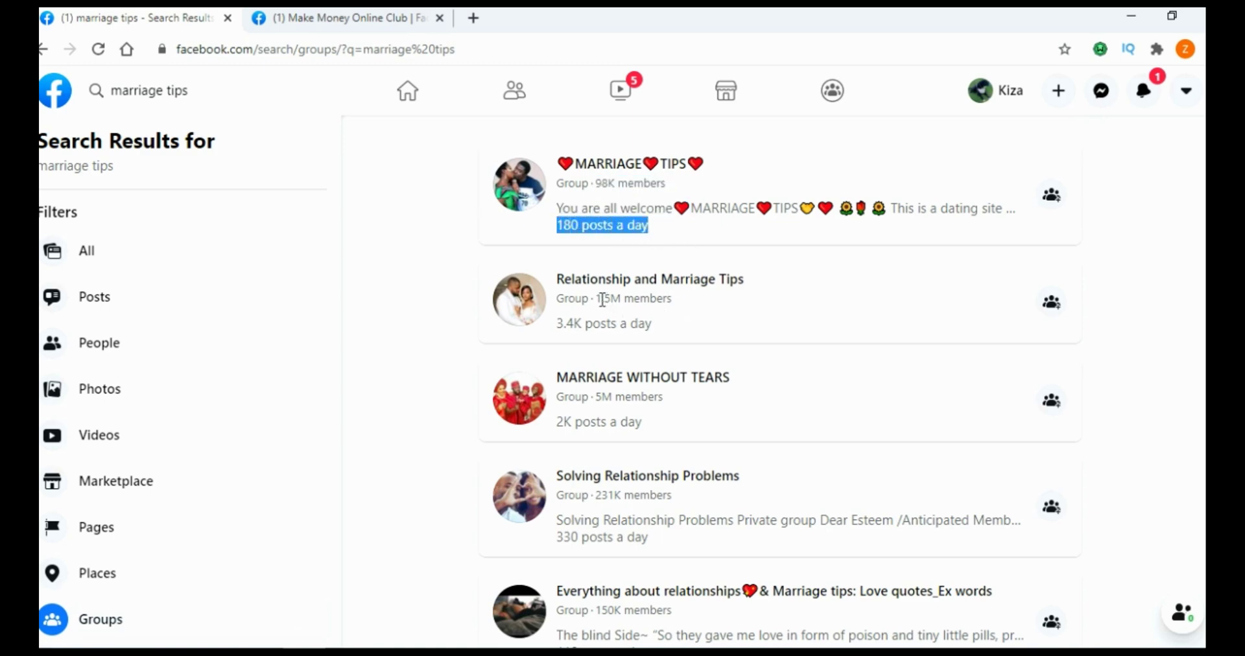
drag(596, 298, 675, 302)
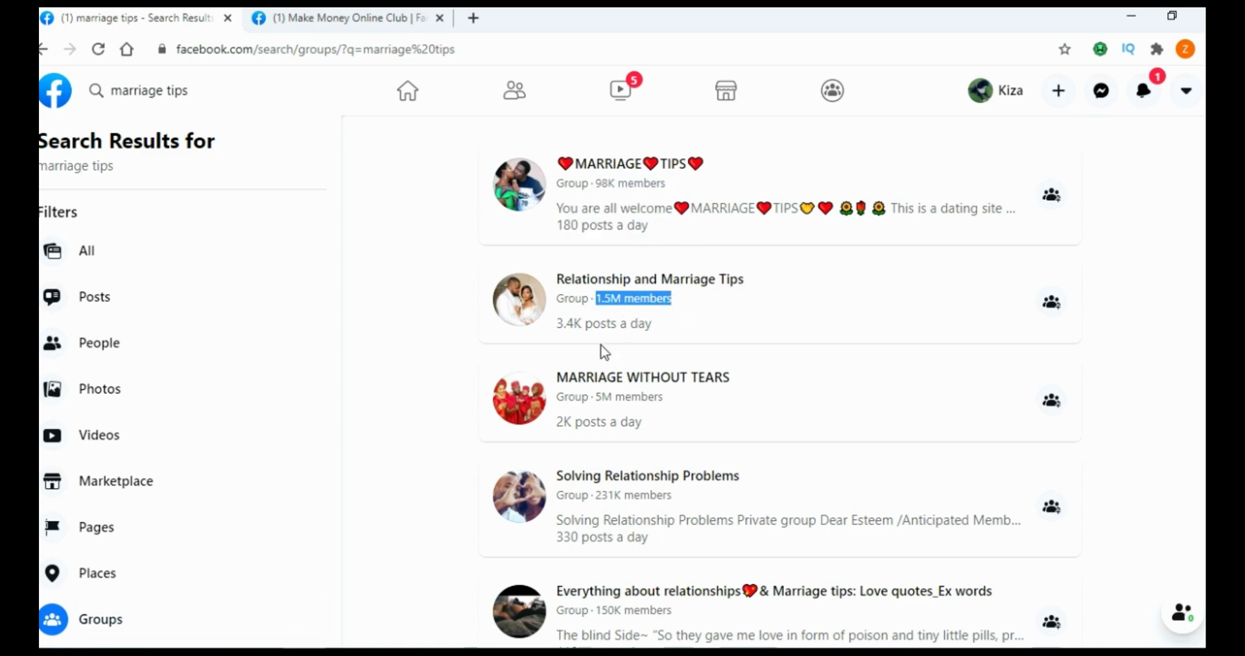
drag(558, 324, 680, 332)
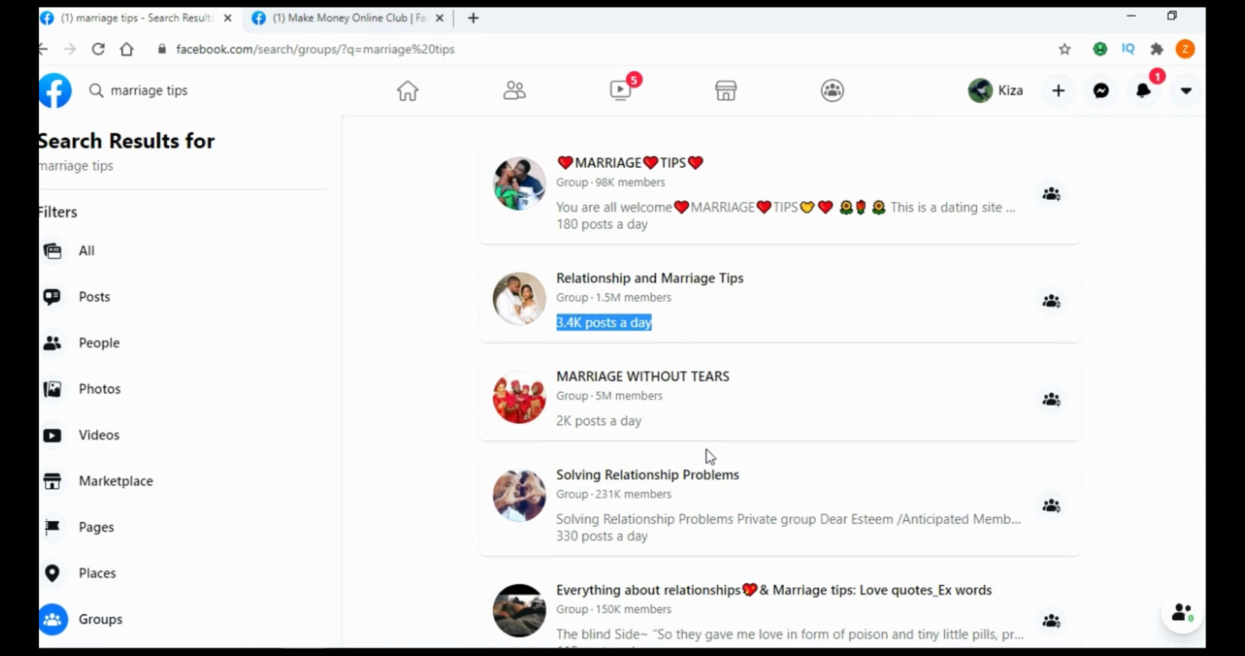
Look through more Facebook groups found for "marriage tips", comparing their member numbers and posting frequency
scroll(709, 456, down, 4)
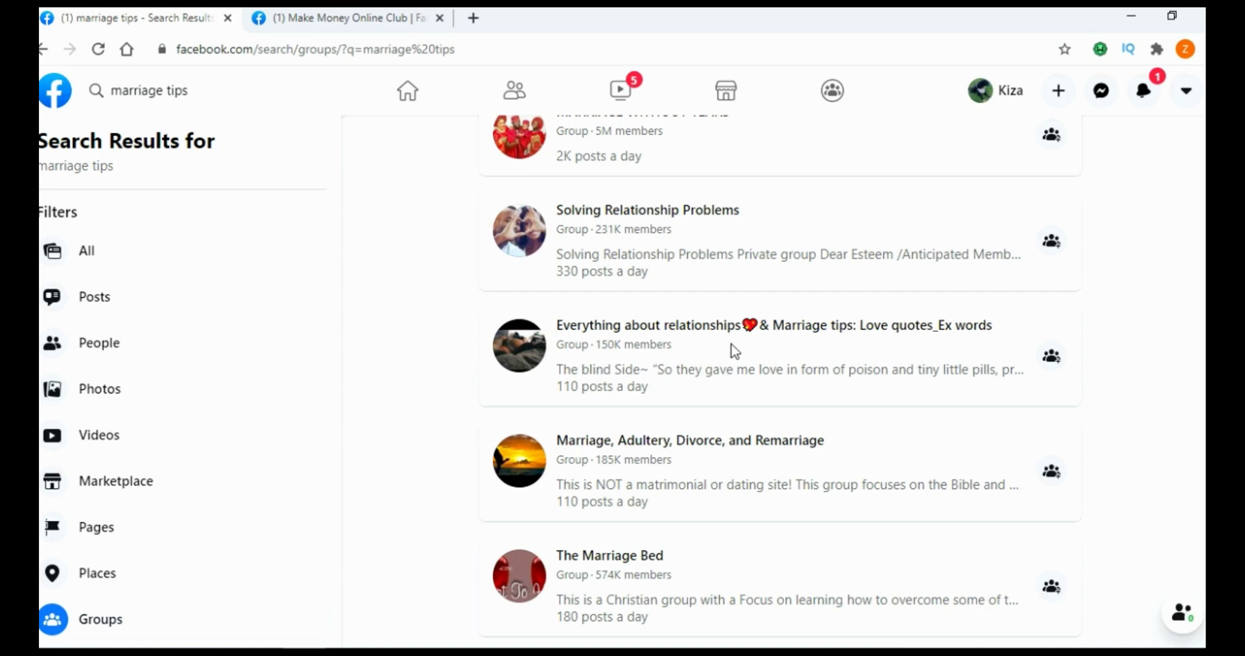
scroll(737, 404, down, 3)
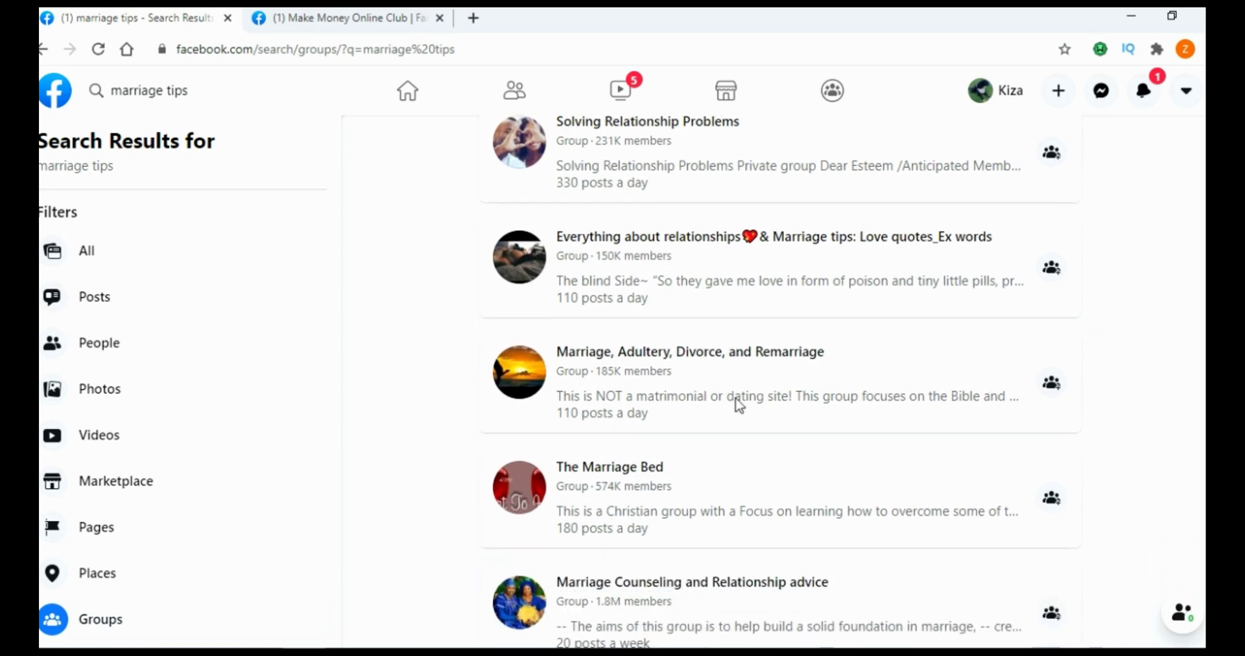
scroll(737, 403, down, 1)
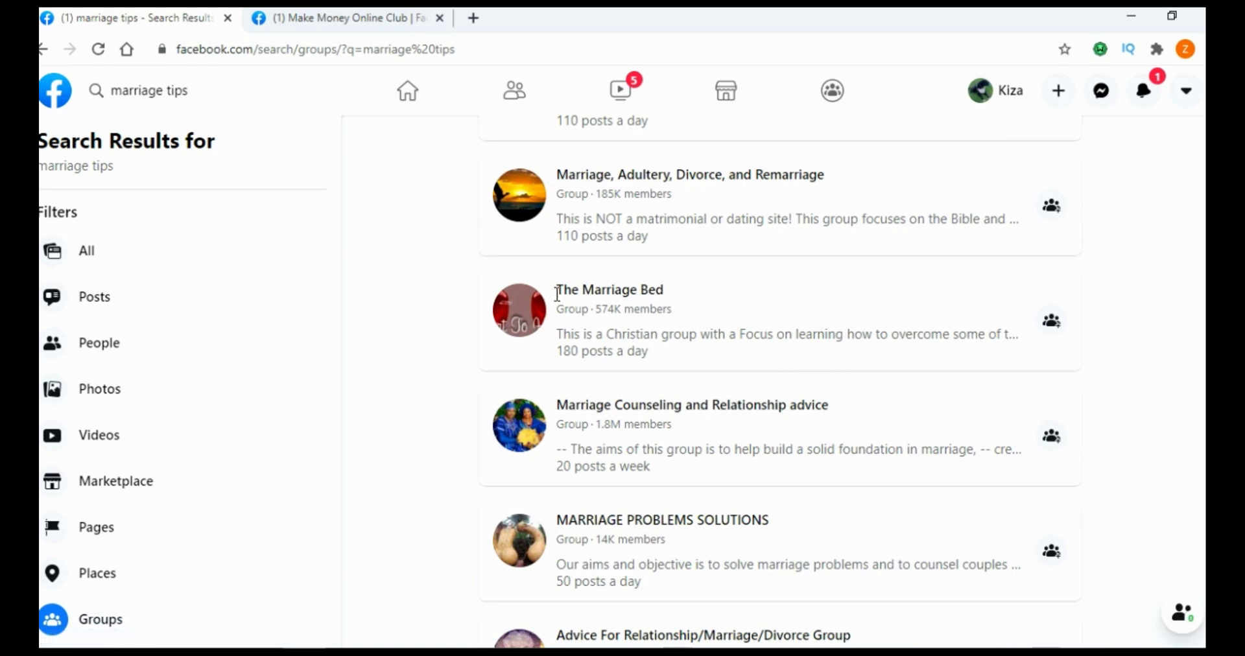
Check the member count of the r/Marriage community in Reddit's "marriage" search results, comparing with the published handbook on SlideShare
click(364, 18)
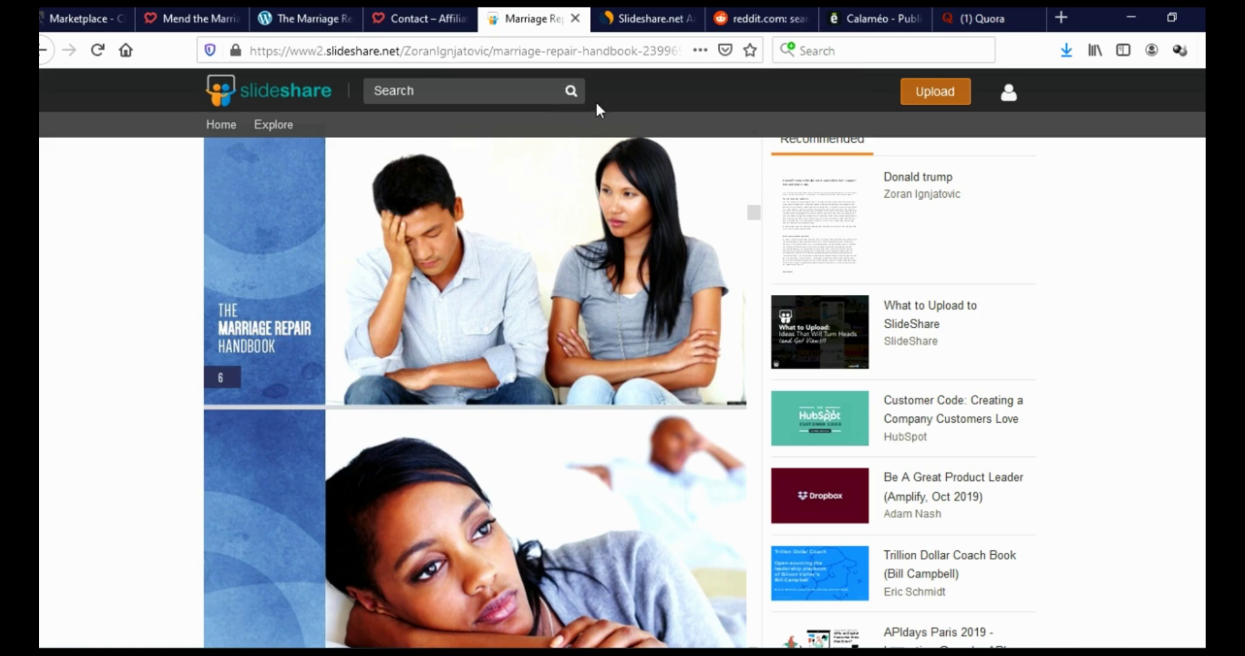
click(757, 15)
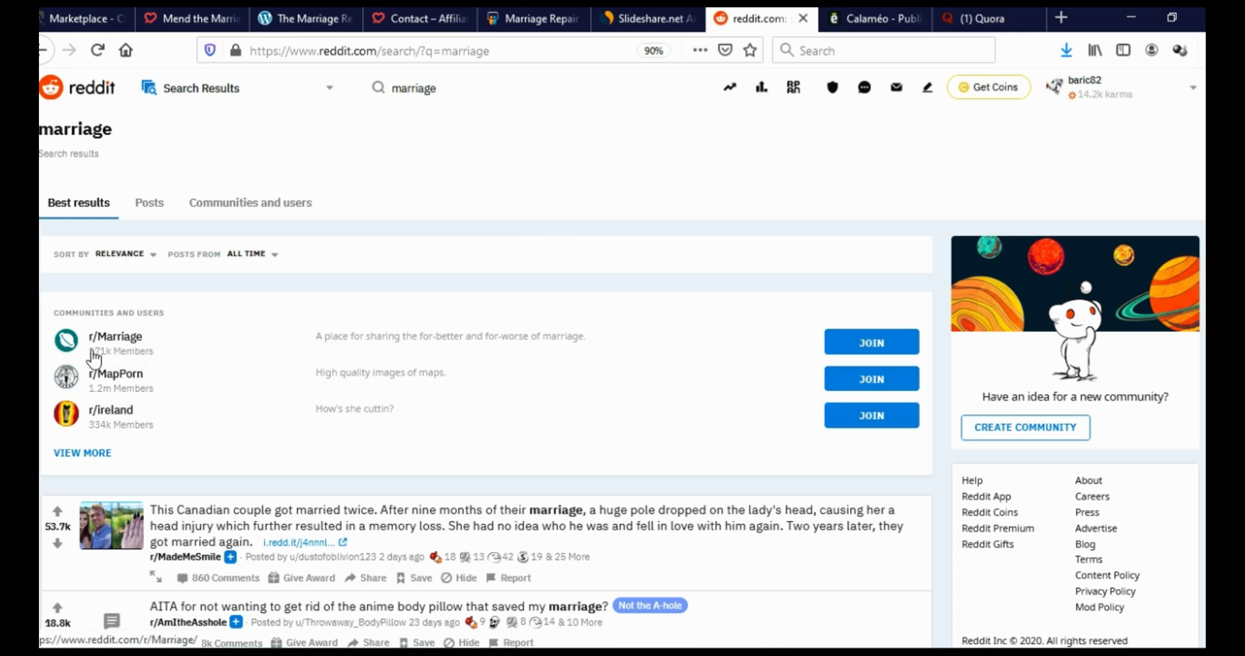
drag(111, 352, 160, 353)
click(533, 19)
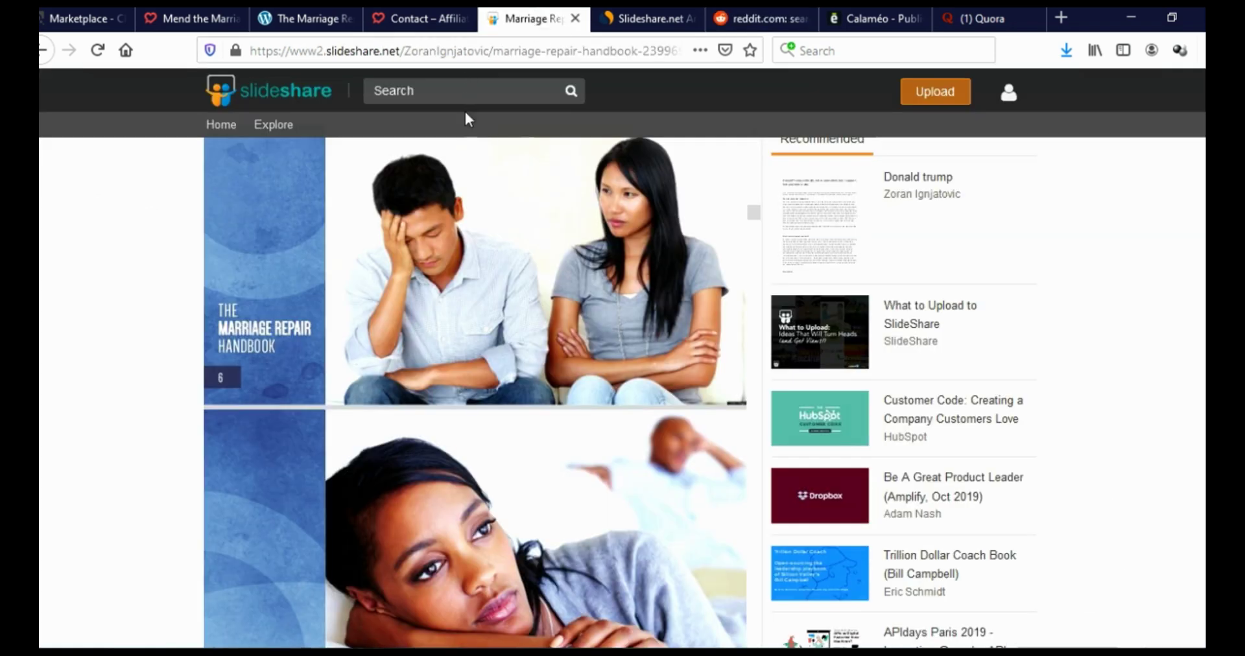
click(766, 16)
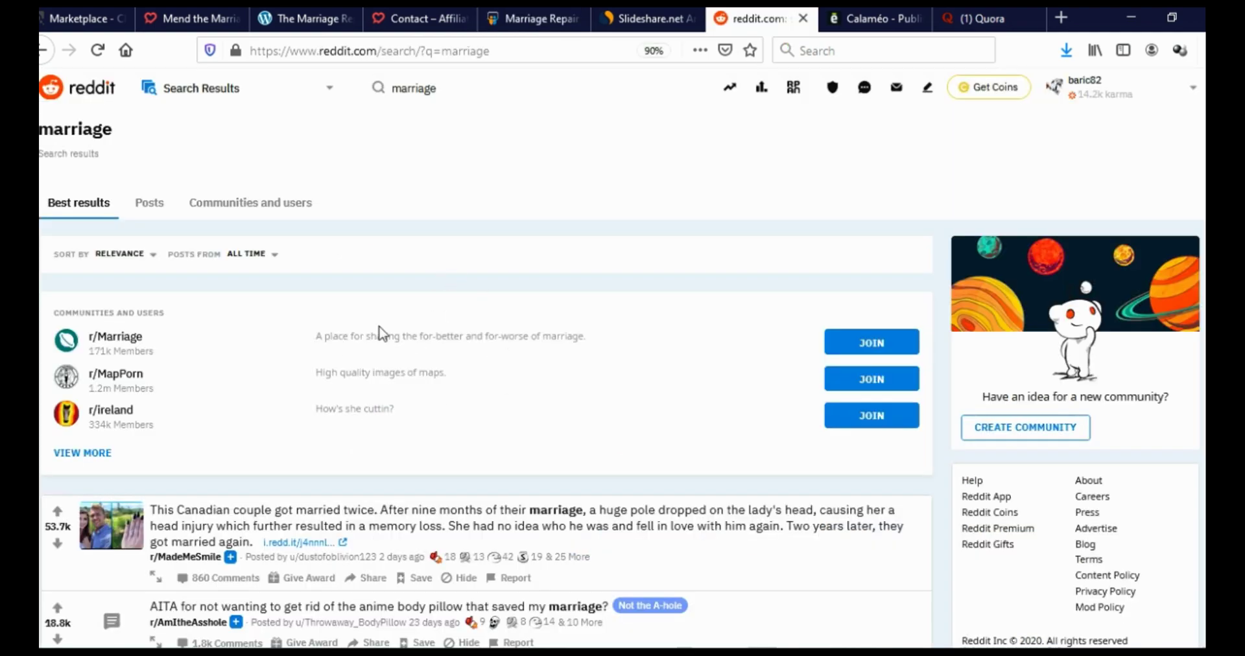
View Calaméo as another PDF publishing site, highlight its web address, and go back to the handbook on SlideShare
click(864, 24)
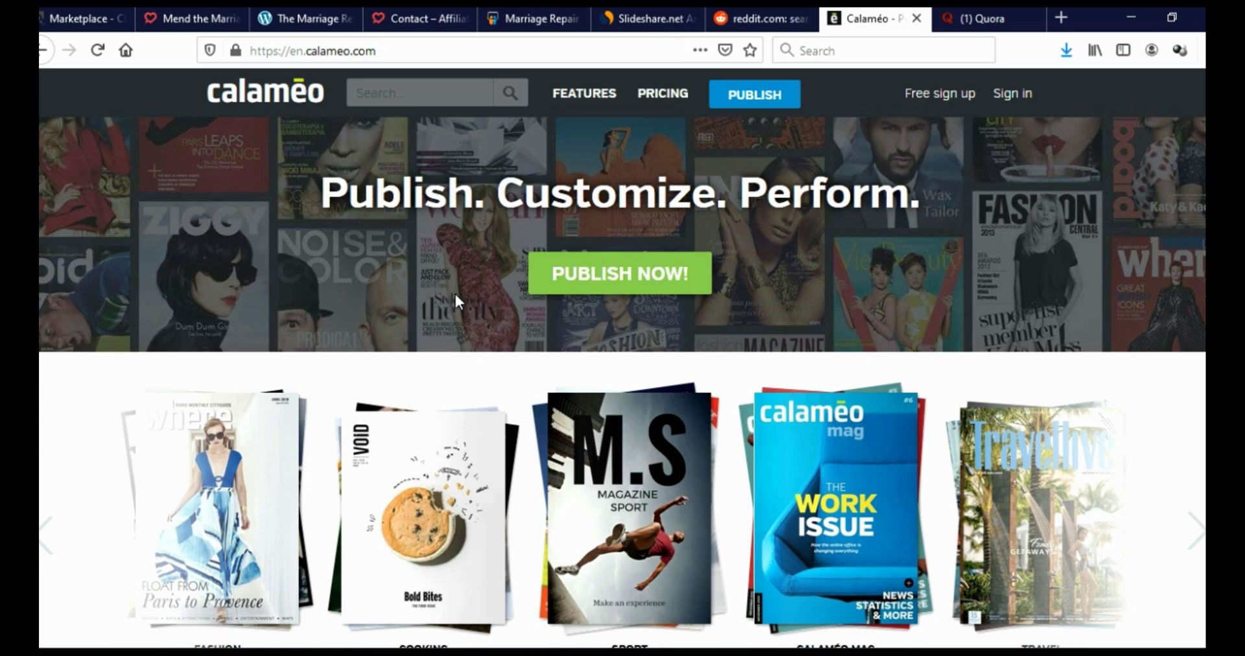
drag(311, 51, 420, 57)
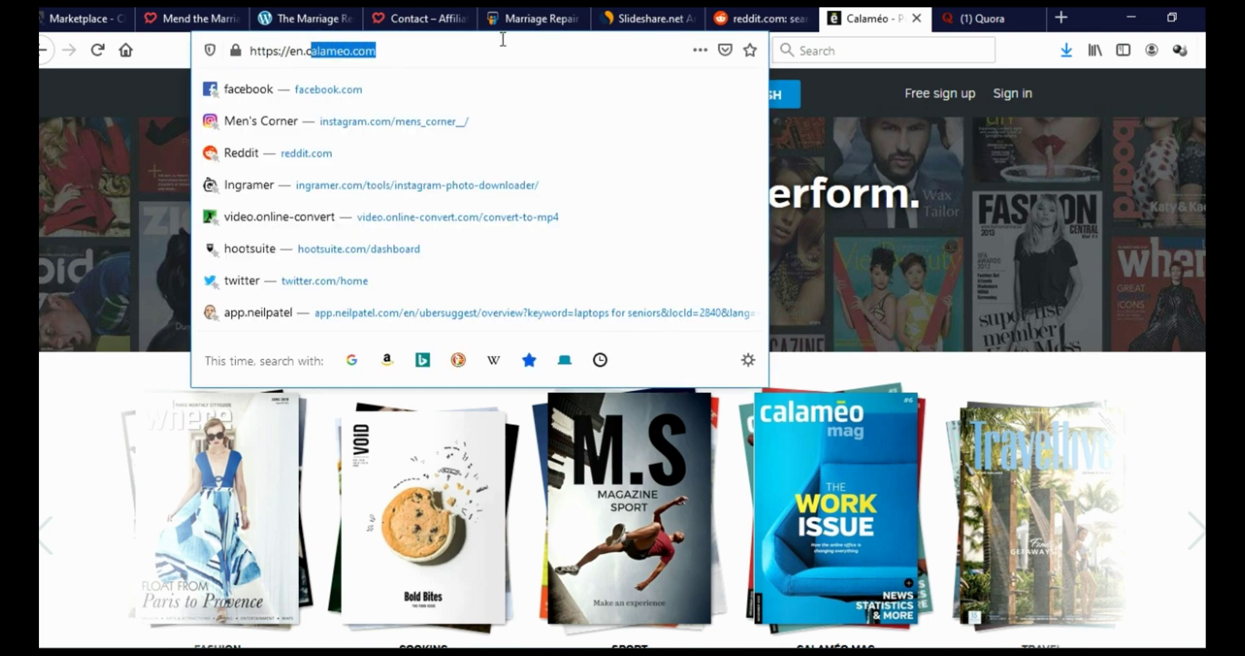
click(528, 21)
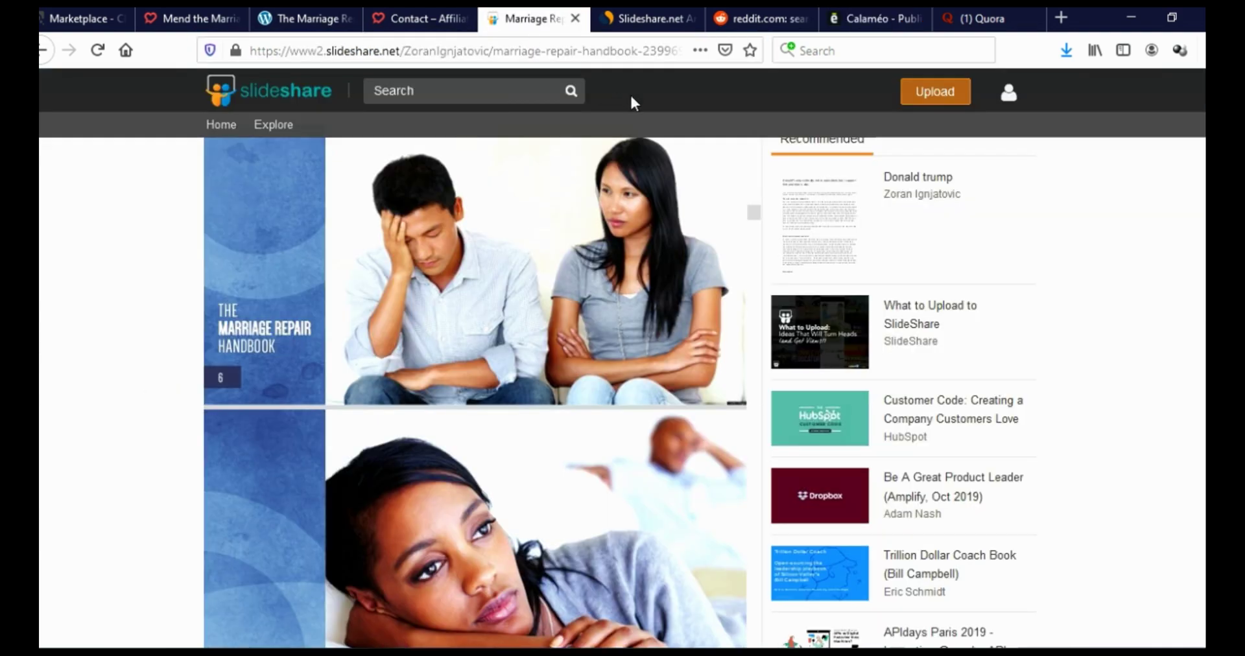
click(874, 23)
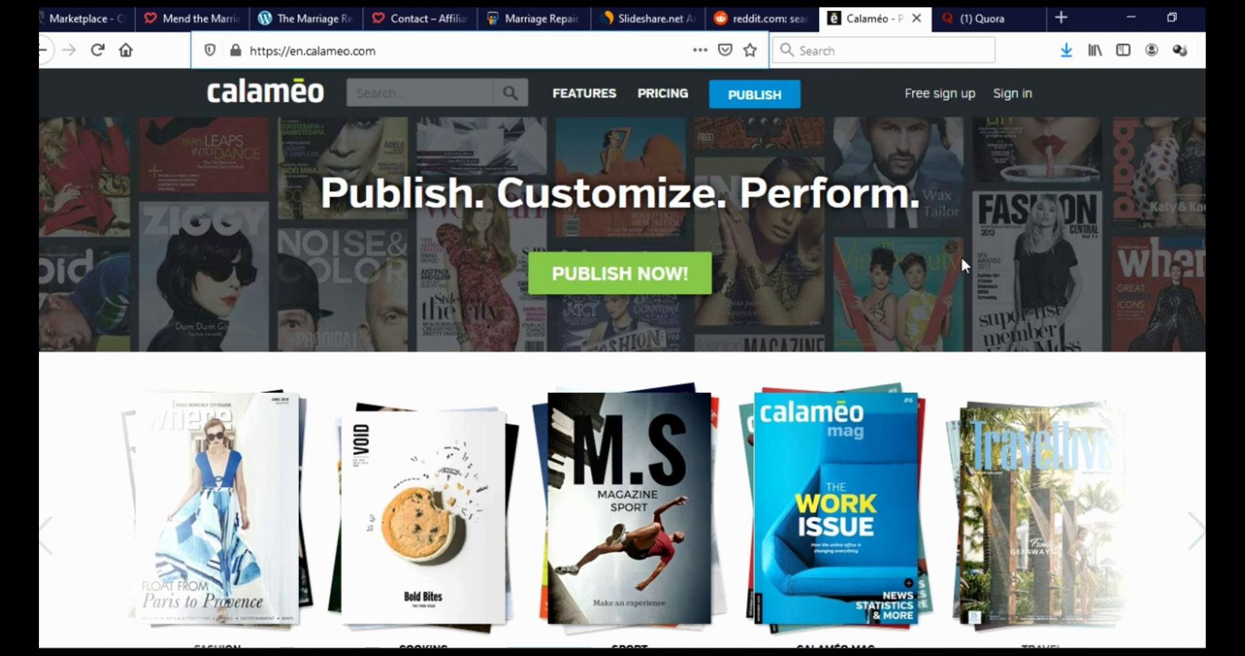
click(533, 18)
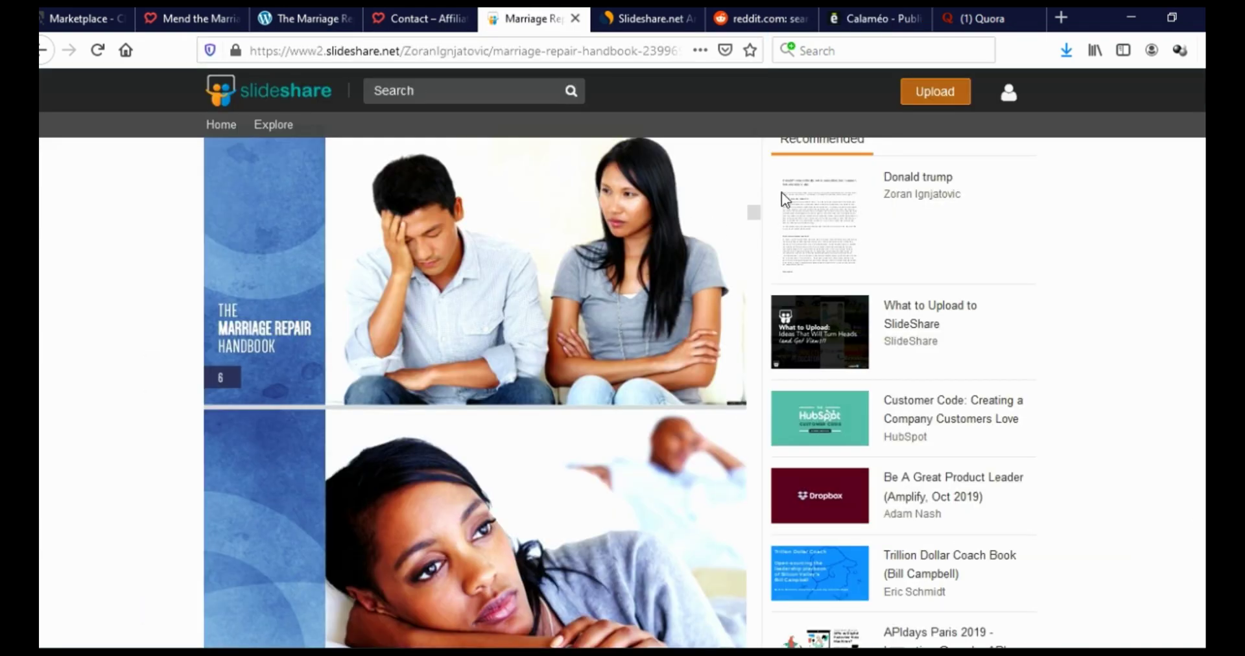
View Quora, then review the affiliate article "5 Signs Your Wife Wants A Divorce" and highlight its first affiliate-link placeholder
click(986, 20)
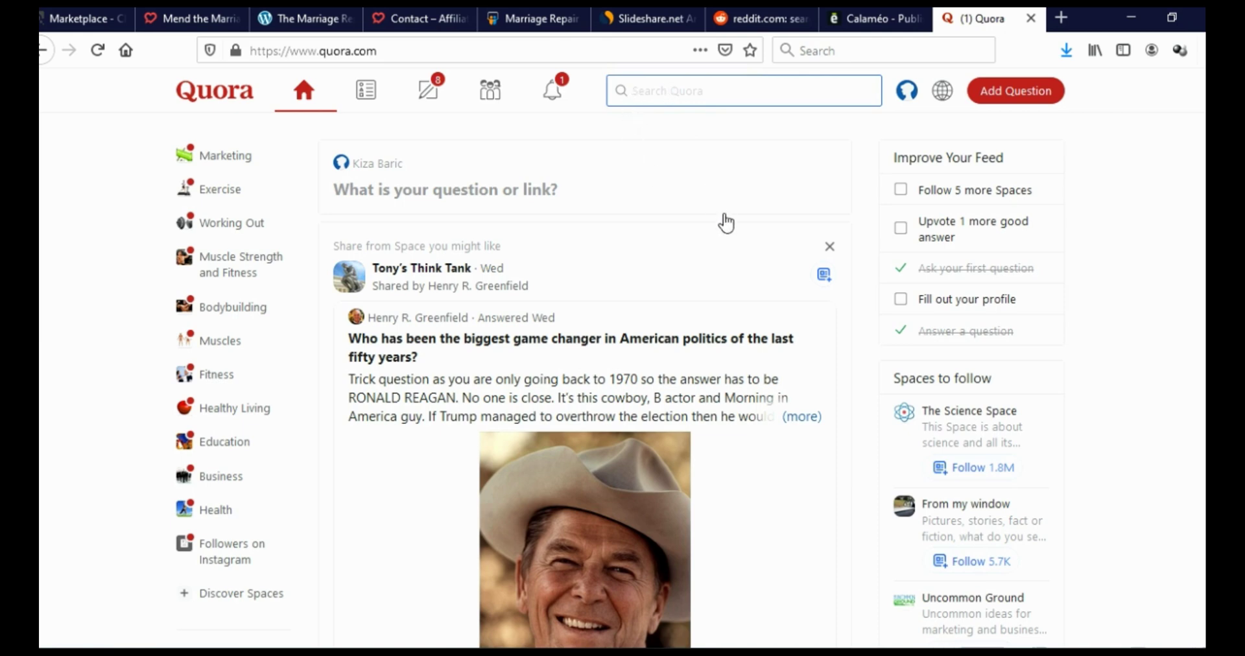
click(197, 17)
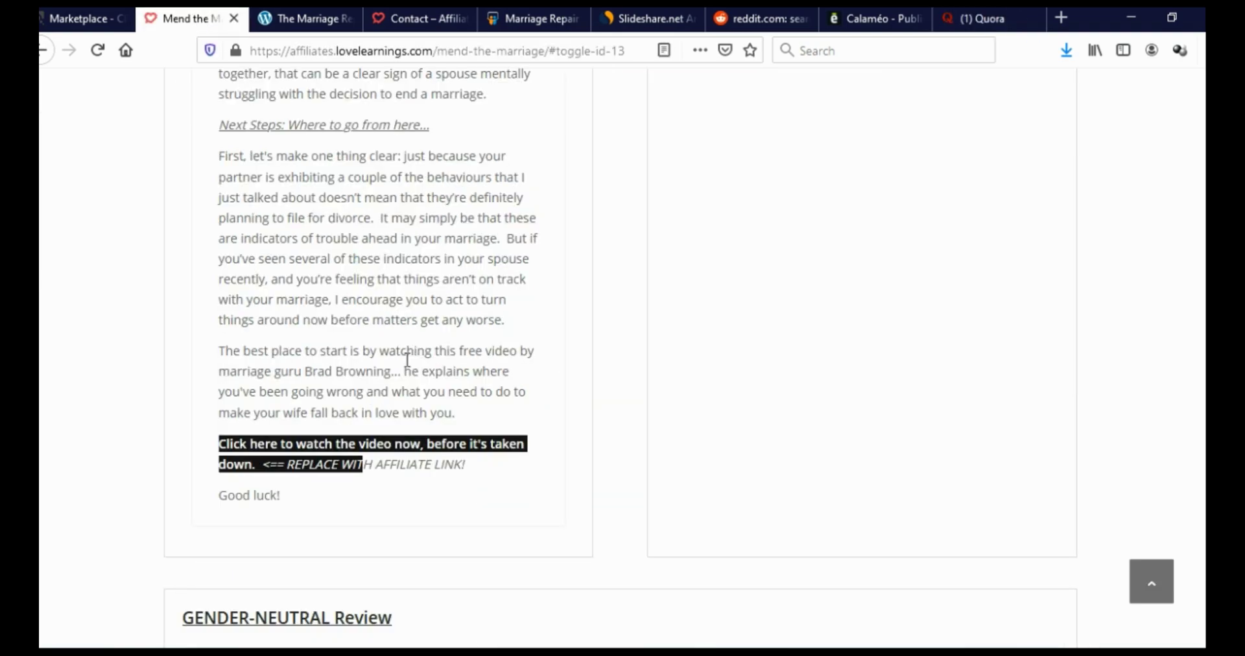
scroll(432, 367, up, 15)
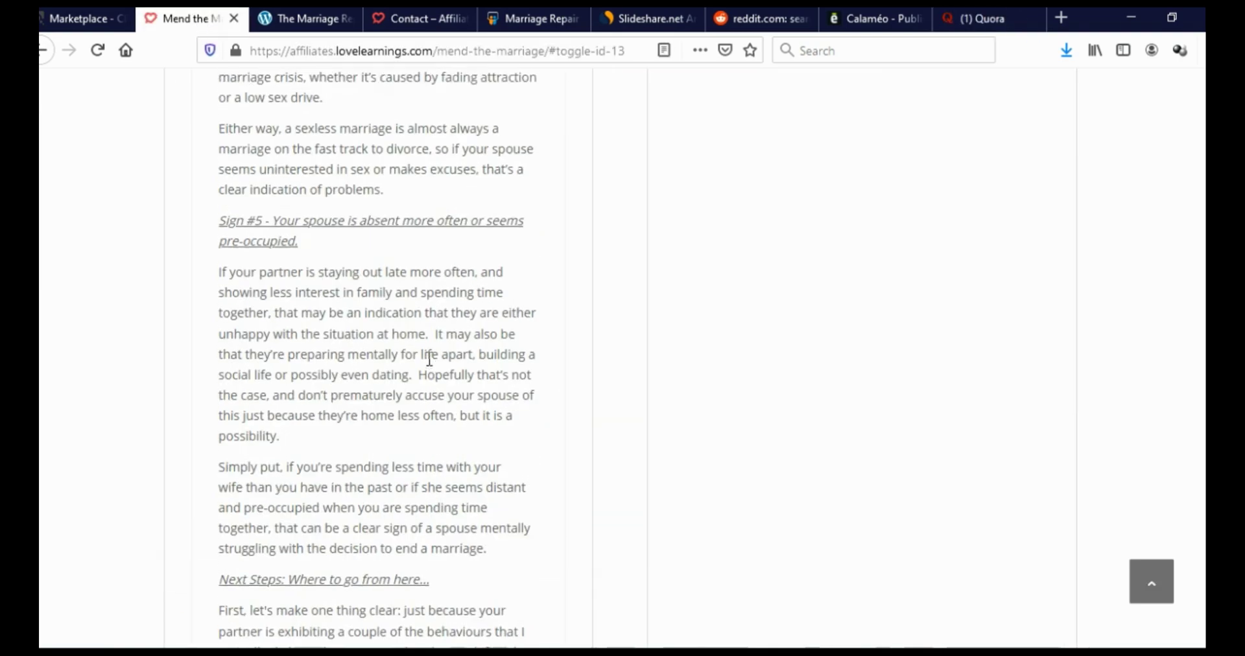
scroll(431, 367, up, 10)
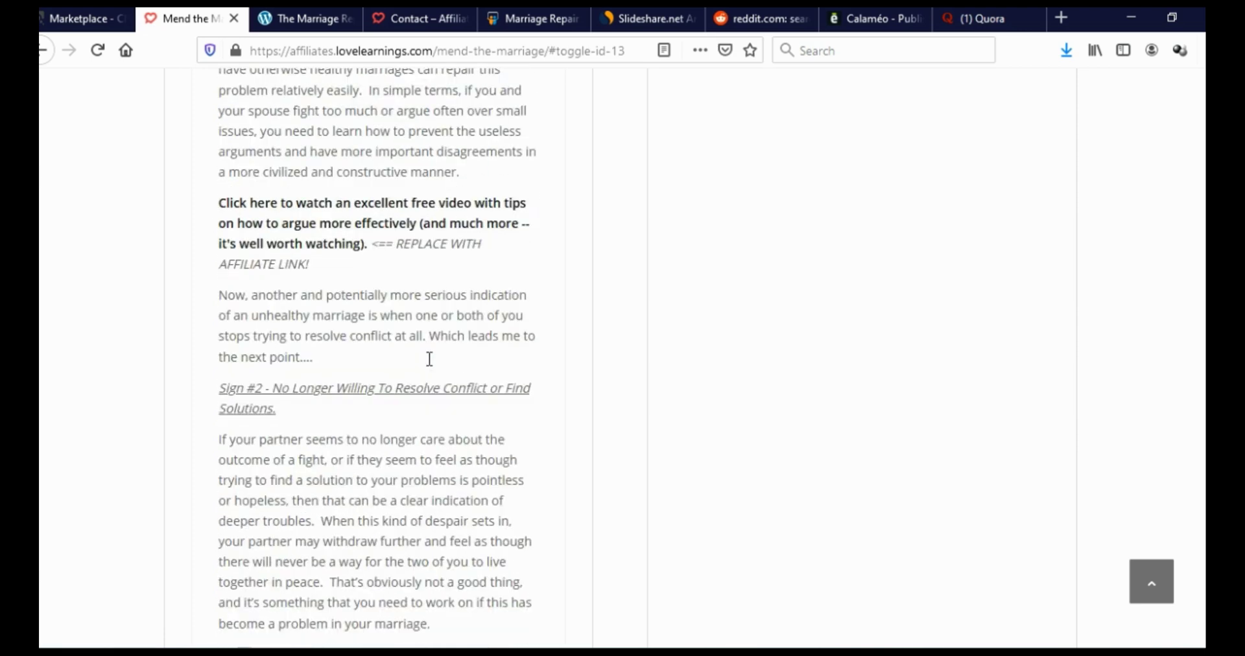
scroll(422, 360, up, 8)
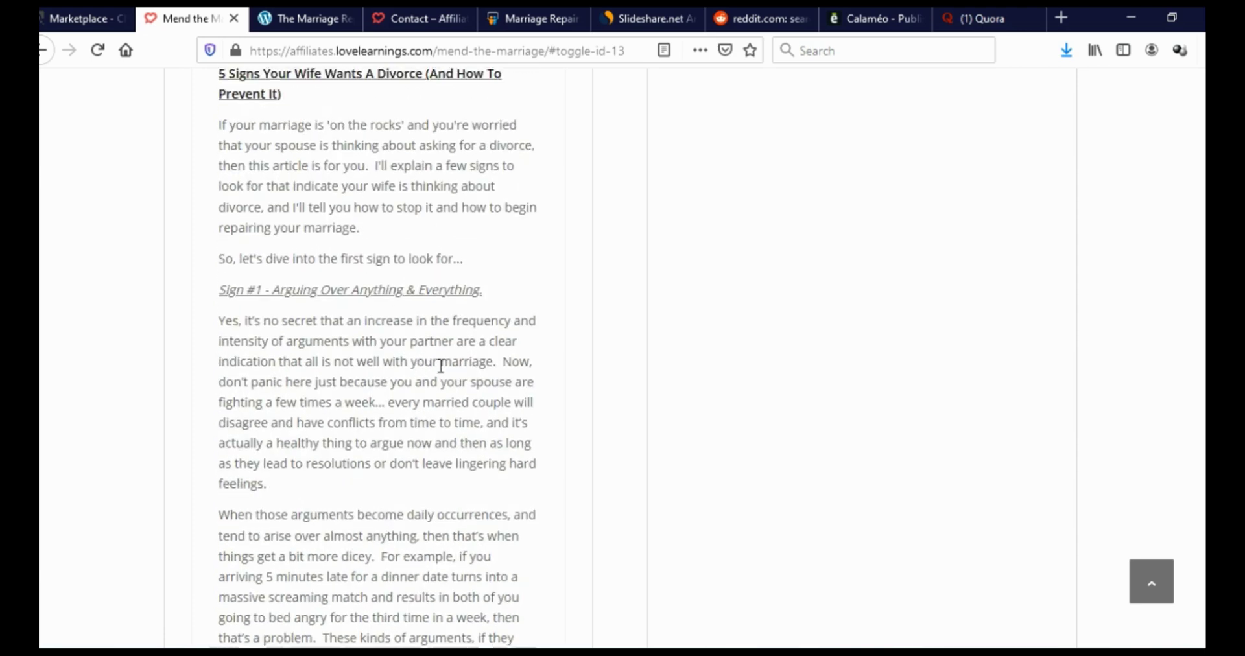
scroll(441, 366, up, 5)
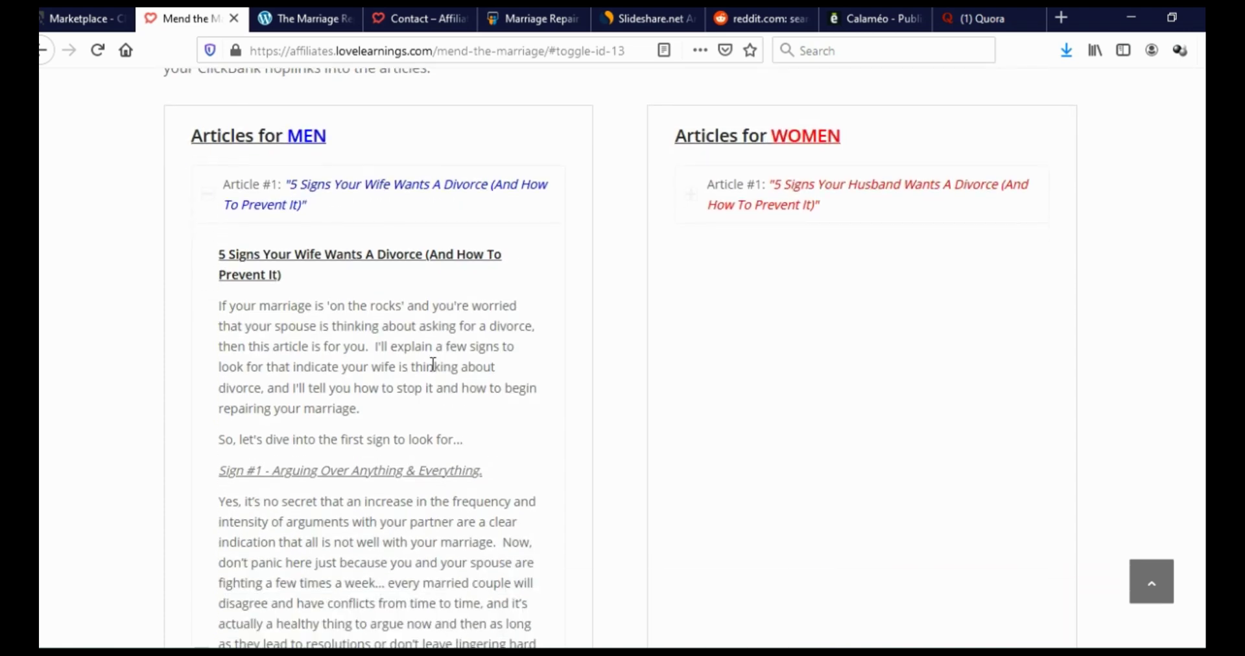
scroll(337, 318, down, 2)
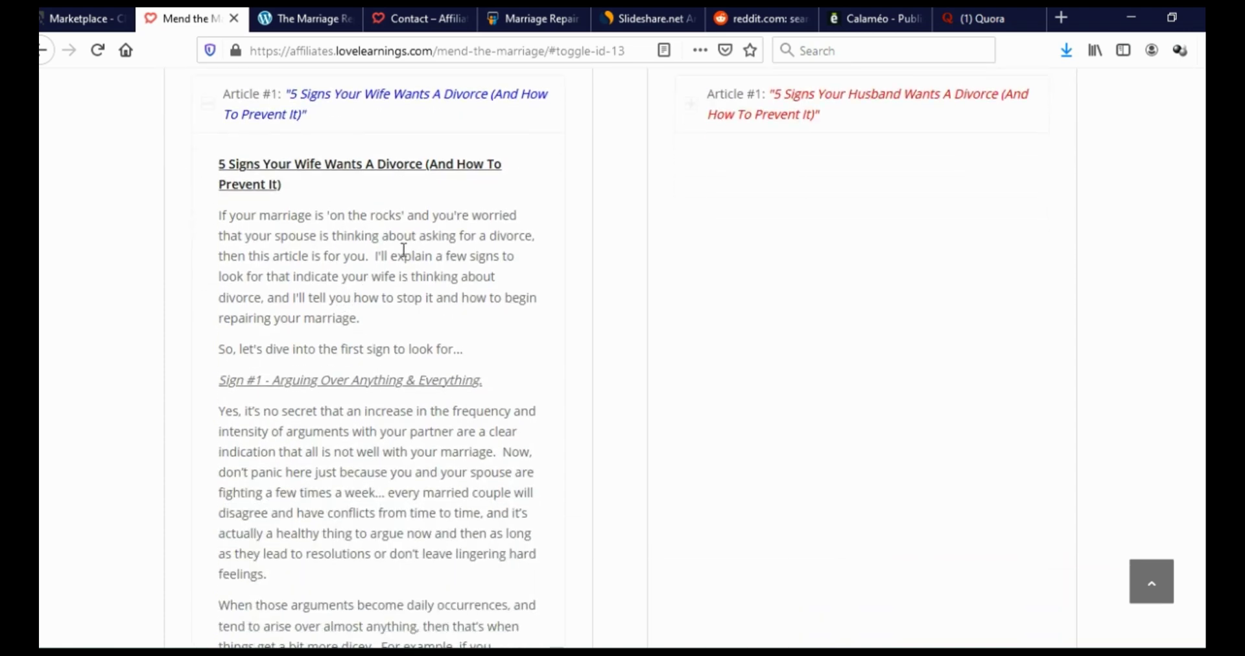
scroll(406, 305, down, 6)
drag(219, 251, 336, 320)
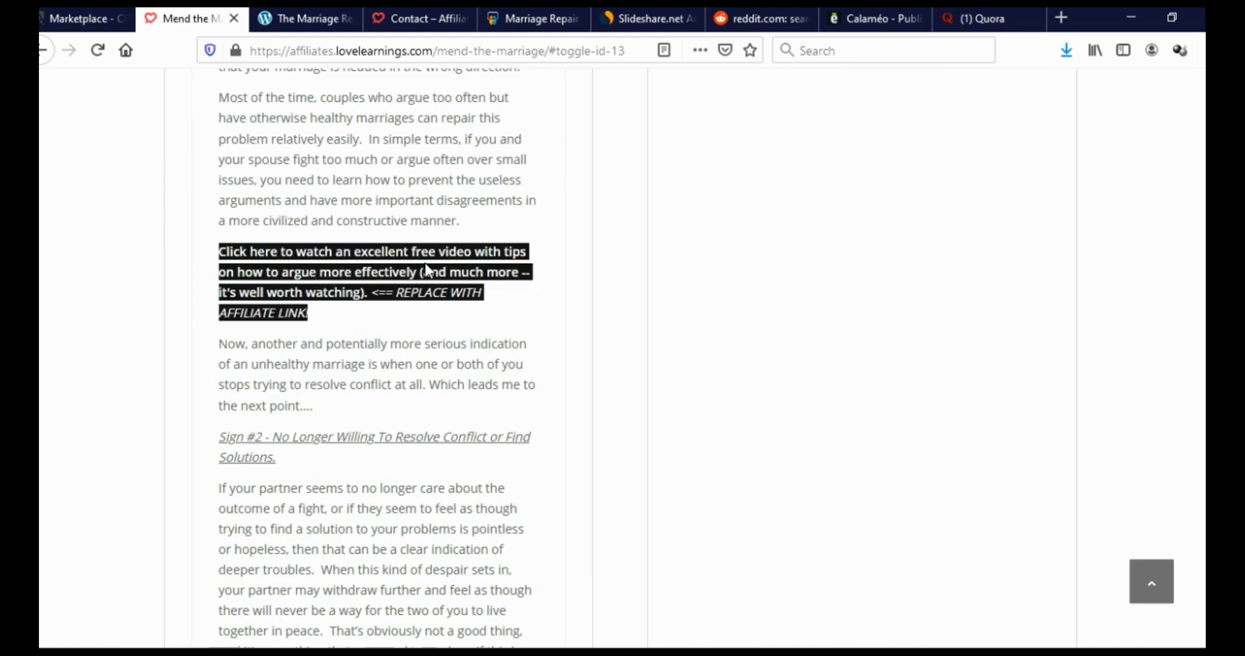
Browse Quora's home feed as a place to share the handbook, then return to the published handbook on SlideShare
click(530, 18)
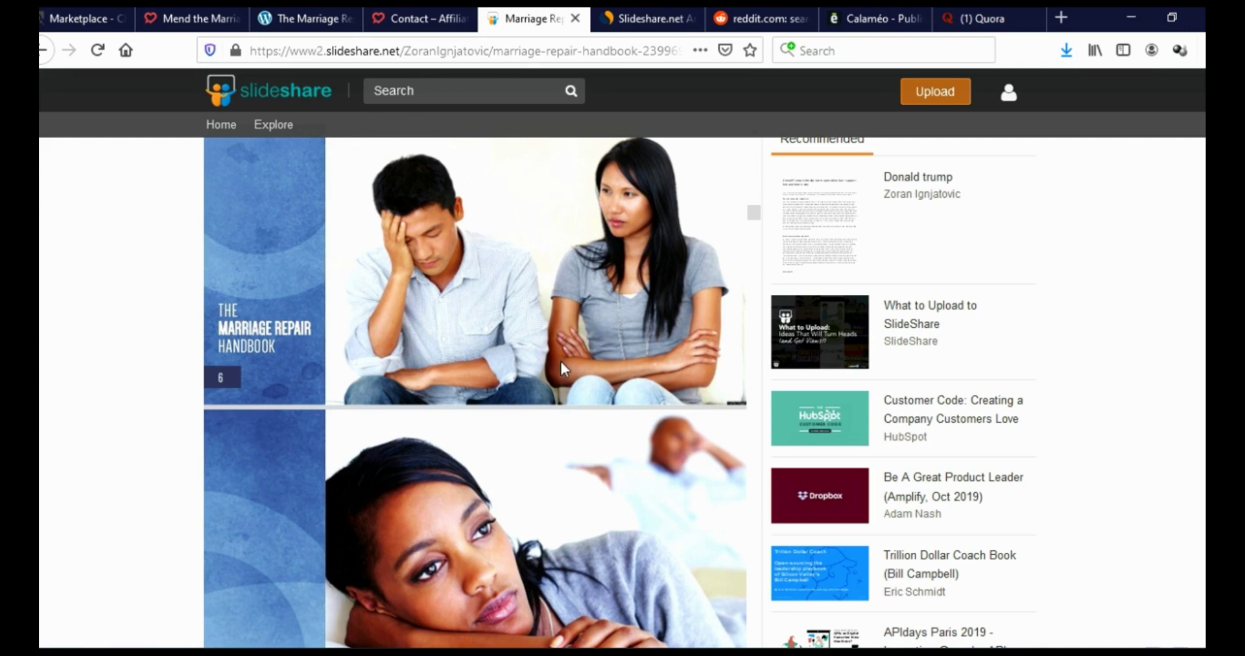
click(972, 19)
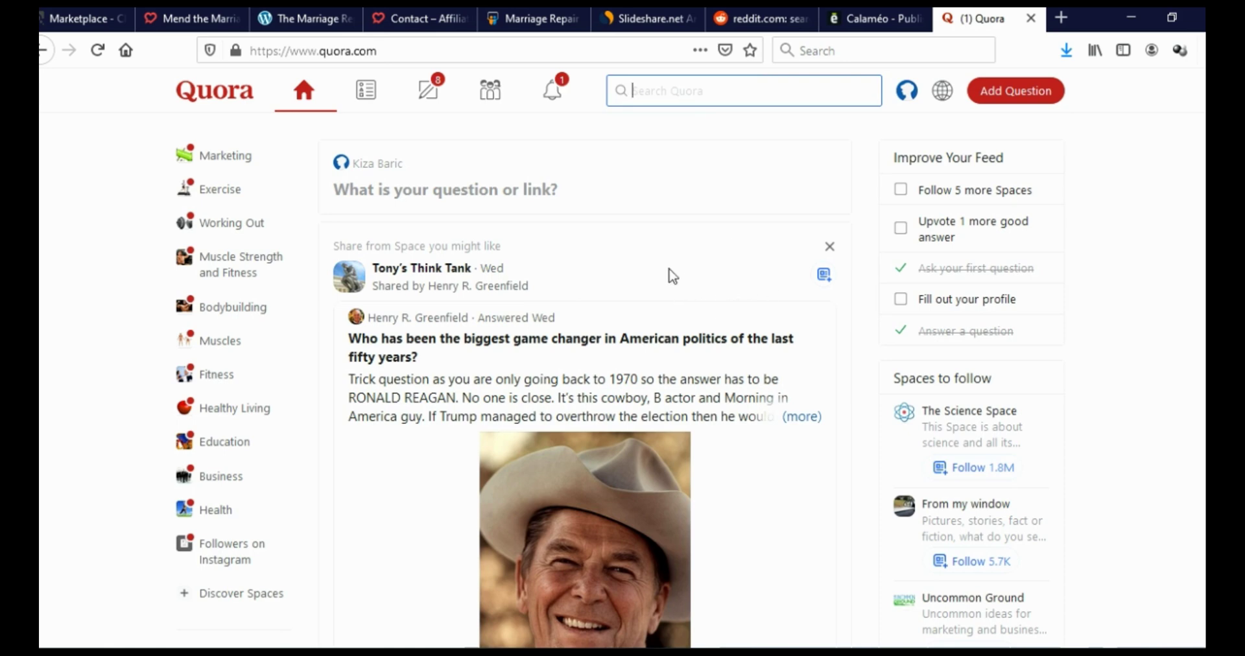
scroll(673, 276, down, 6)
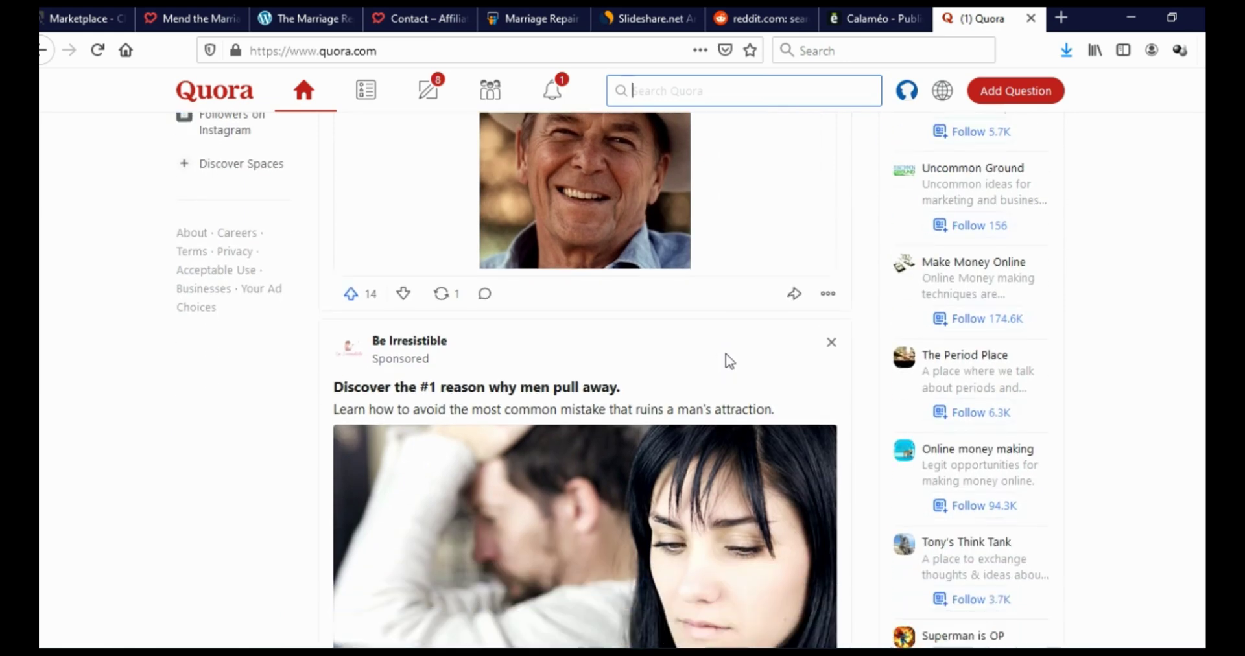
scroll(728, 361, down, 6)
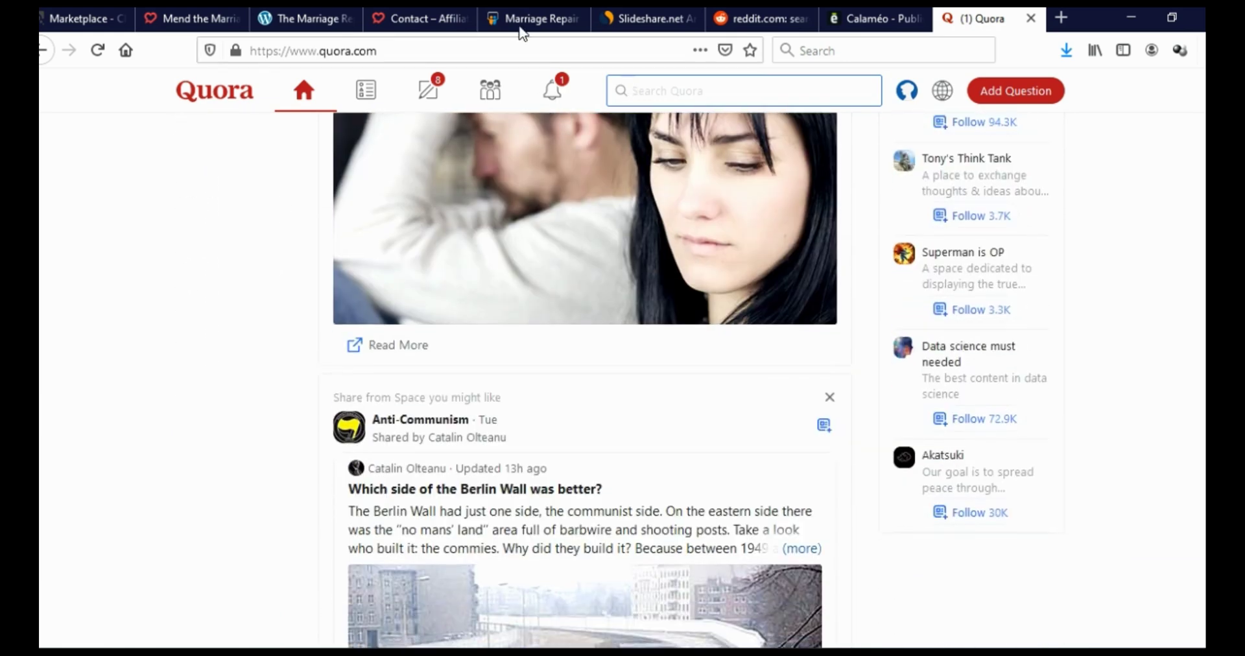
click(520, 28)
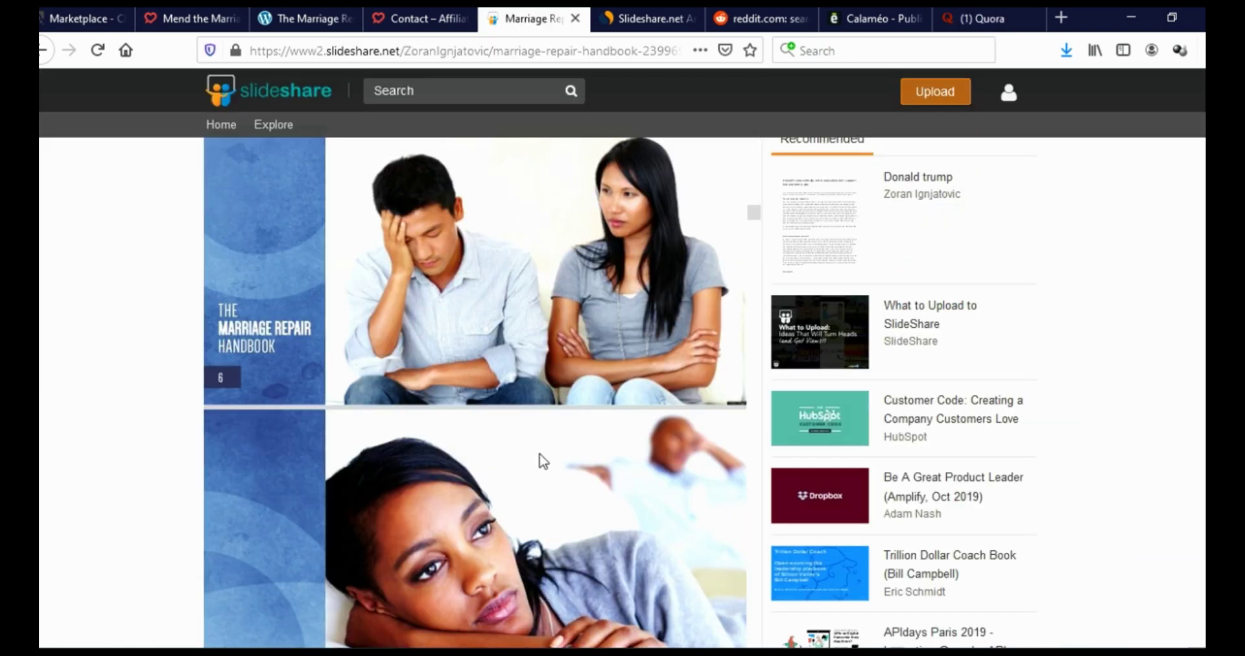